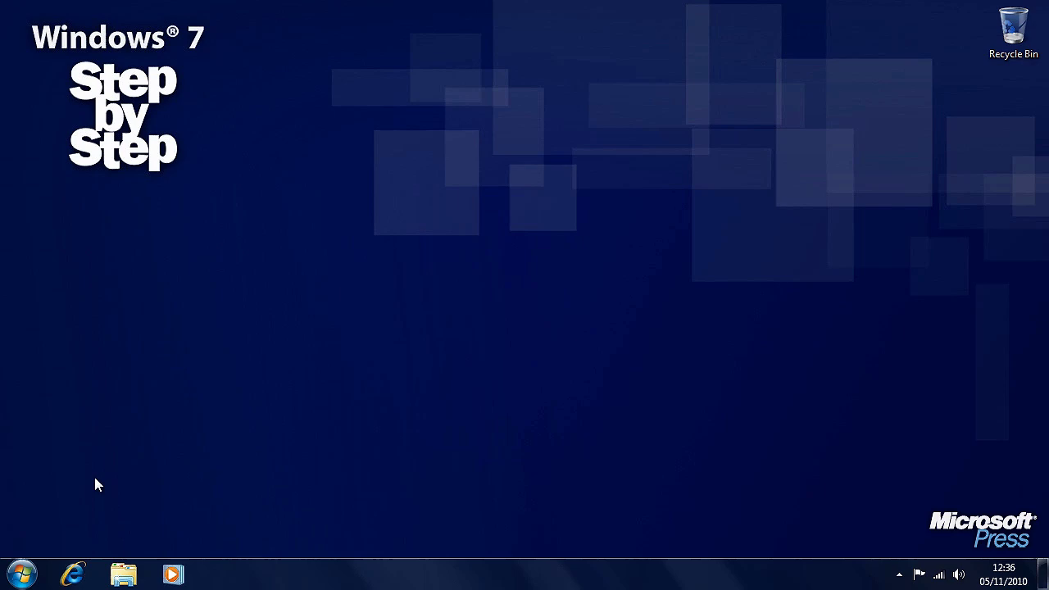
- Go to User Accounts through Start > Control Panel > User Accounts and Family Safety
left_click(22, 574)
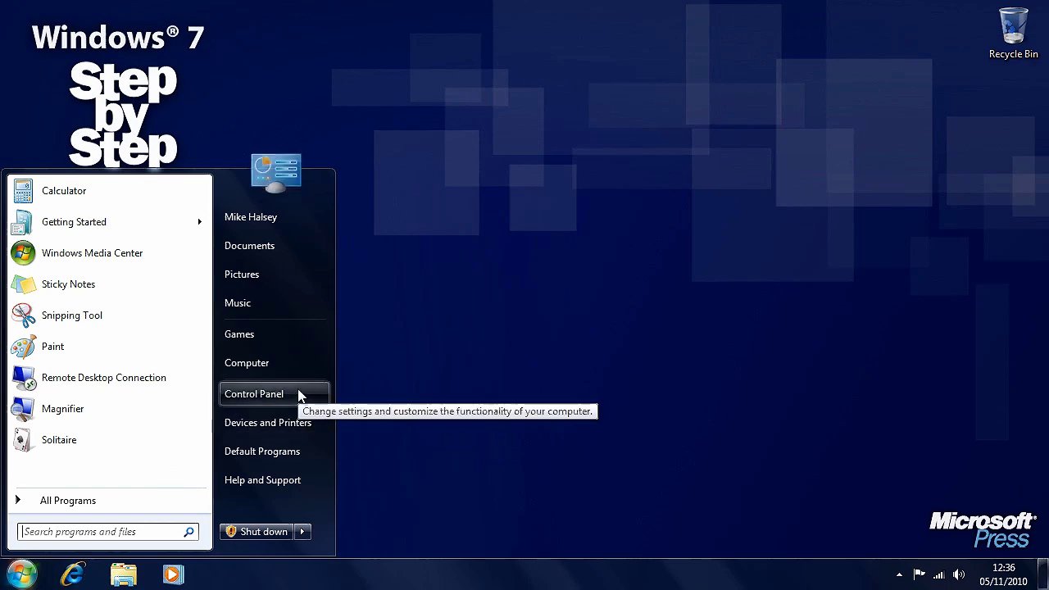
left_click(298, 394)
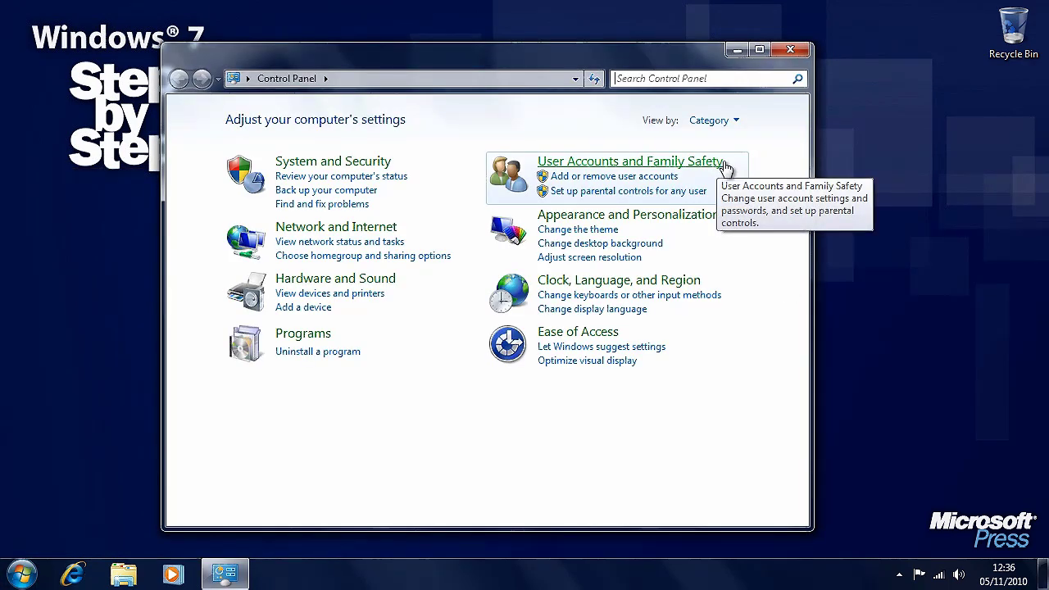
left_click(712, 163)
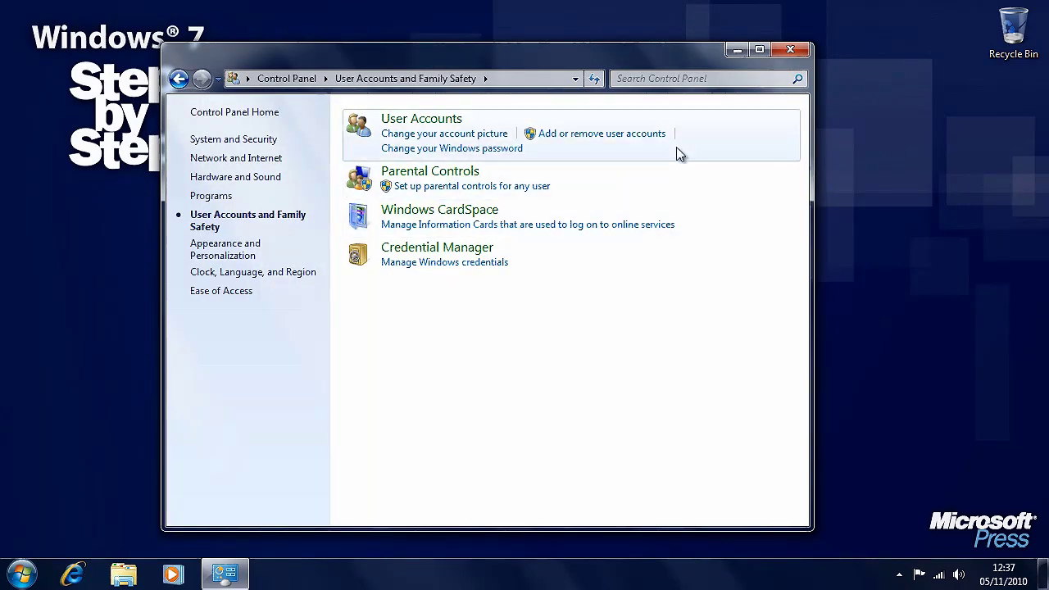
left_click(451, 121)
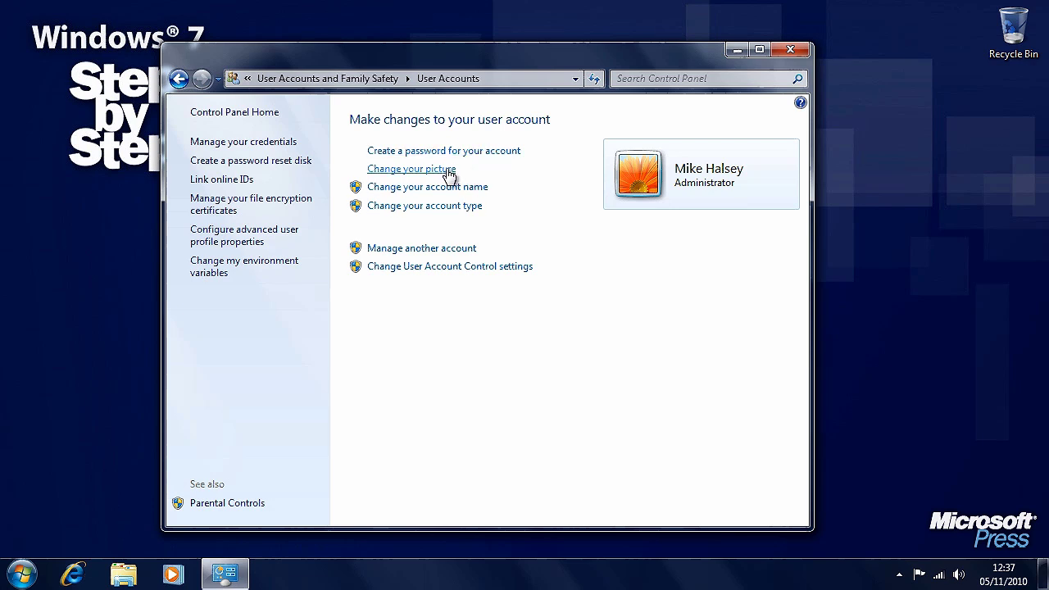
- Choose 'Change your account type' for the administrator account
left_click(451, 207)
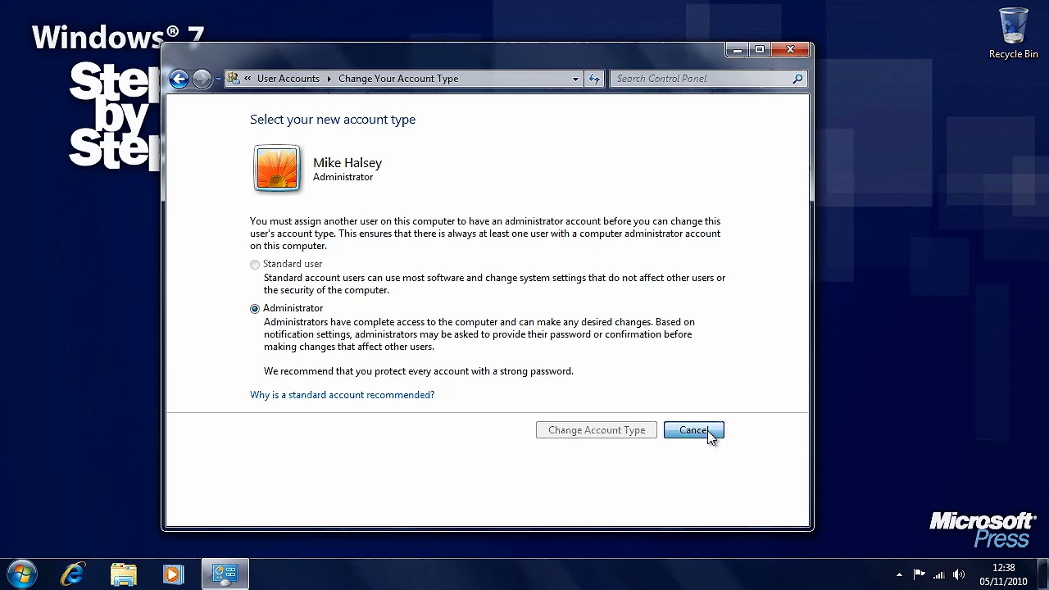
- Cancel the account type change so the account stays Administrator
left_click(694, 430)
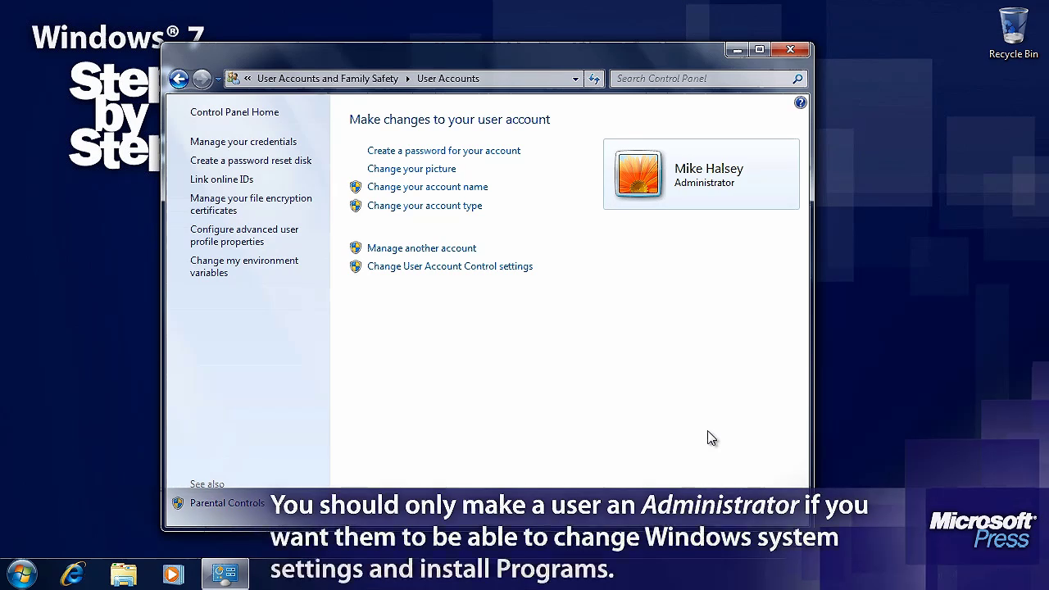
- Review the computer's accounts under 'Manage another account', then leave Control Panel
left_click(472, 254)
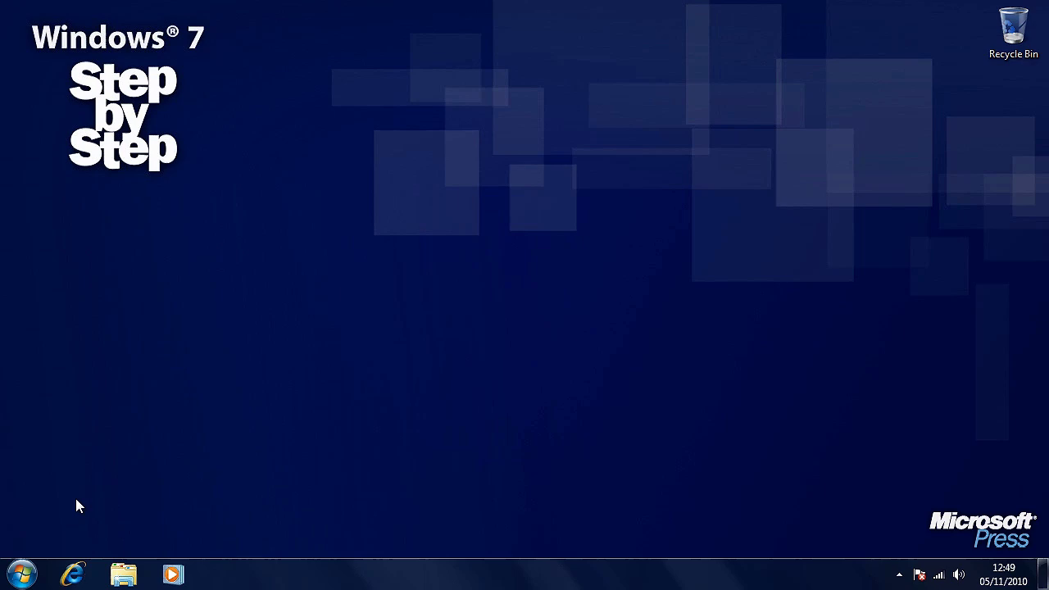
left_click(22, 574)
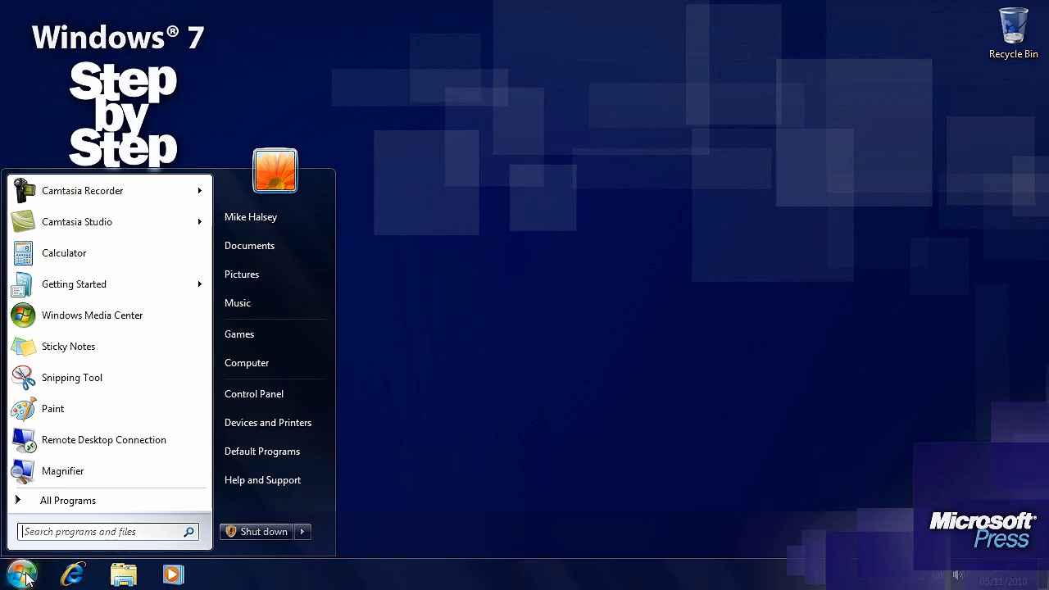
- Reopen Control Panel at Manage Accounts through 'Add or remove user accounts'
left_click(295, 397)
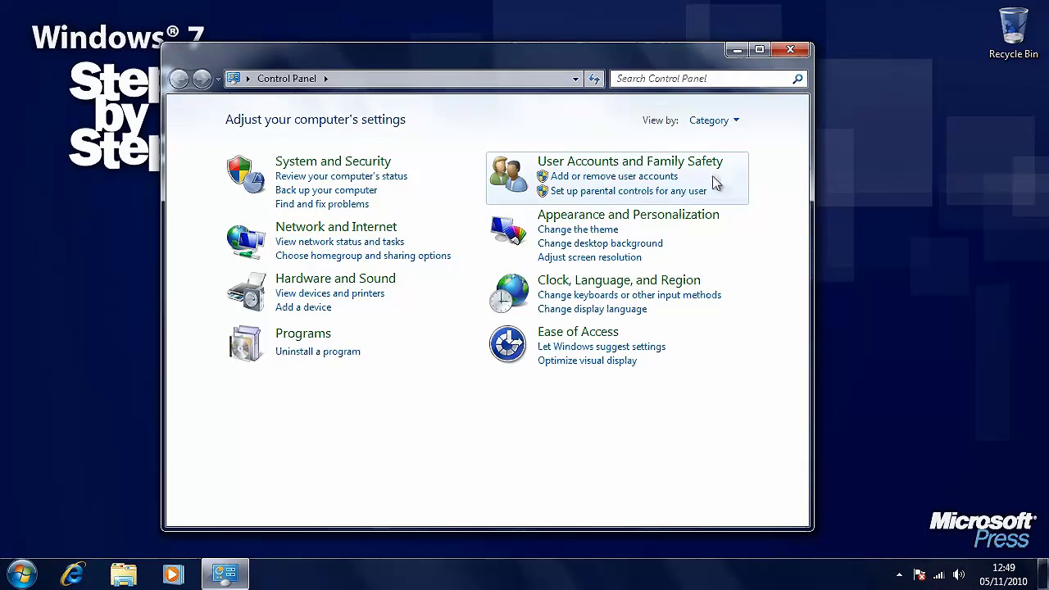
left_click(667, 179)
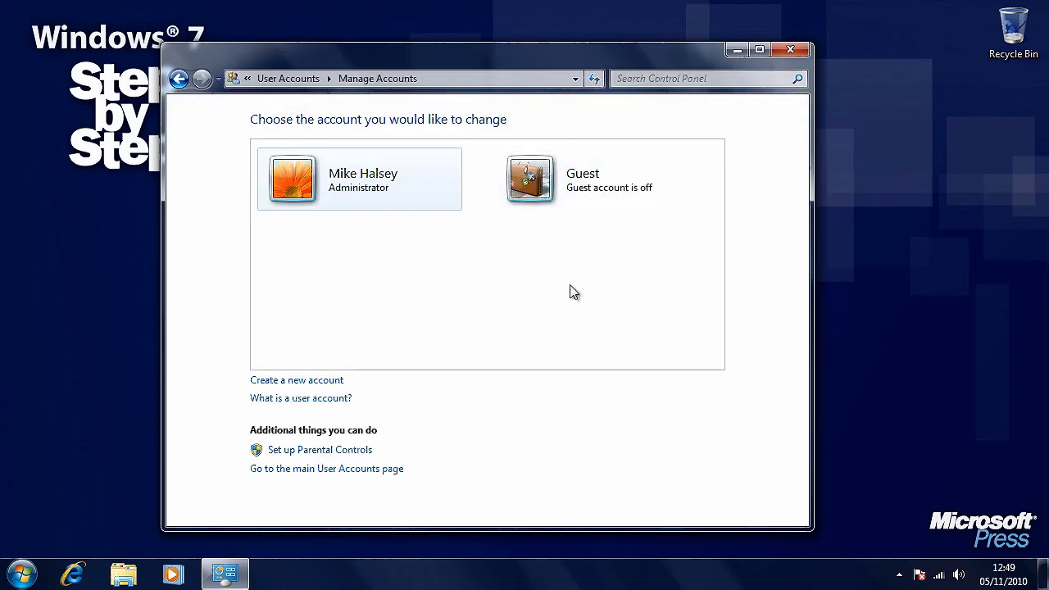
- Create a new Standard user account named with the child's first name
left_click(334, 384)
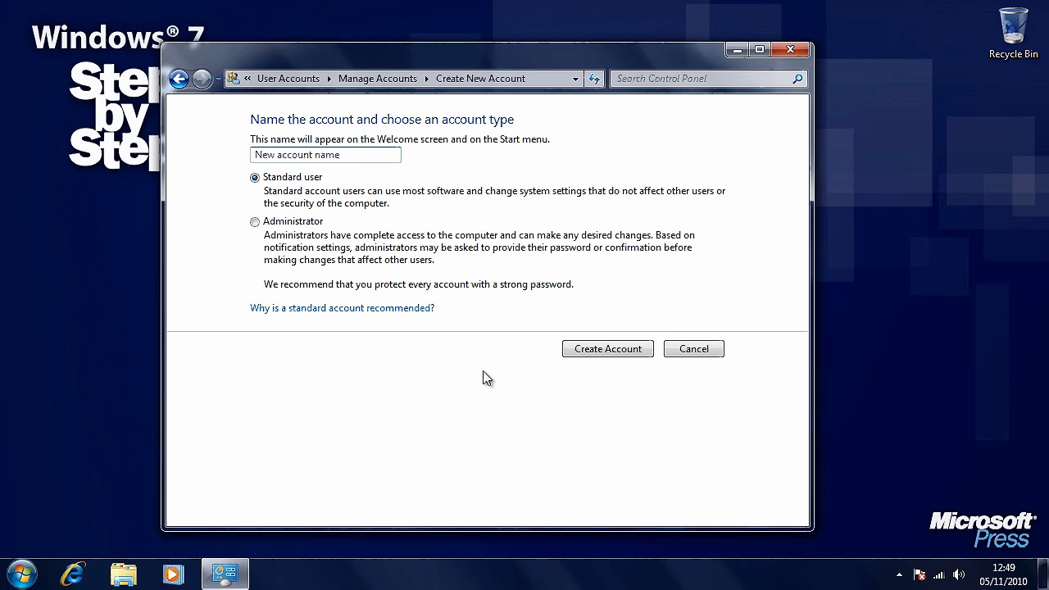
type("Jed")
left_click(627, 355)
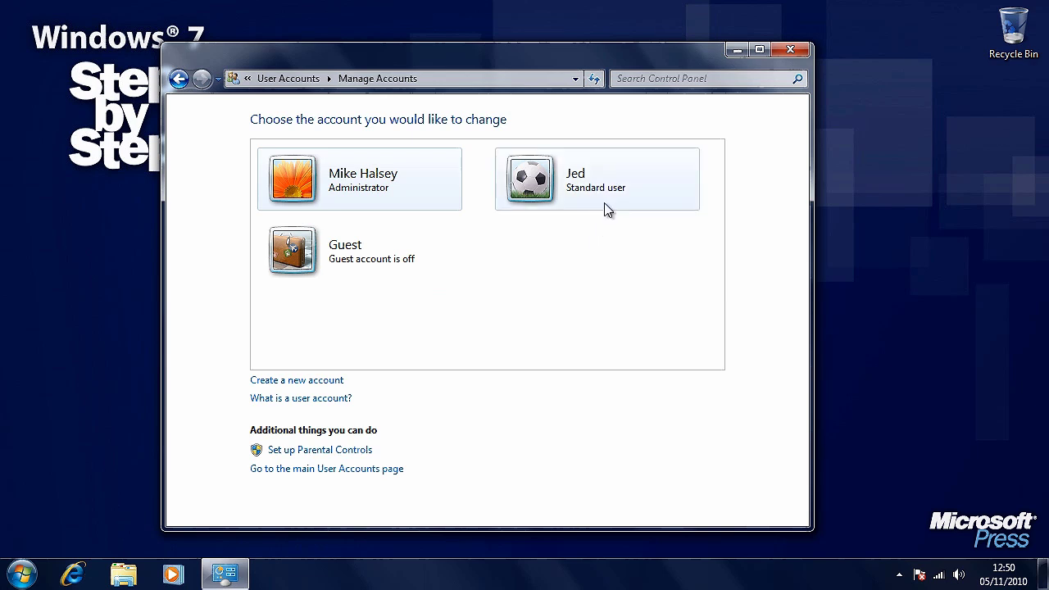
- Open the Change an Account page for the new standard user
left_click(608, 209)
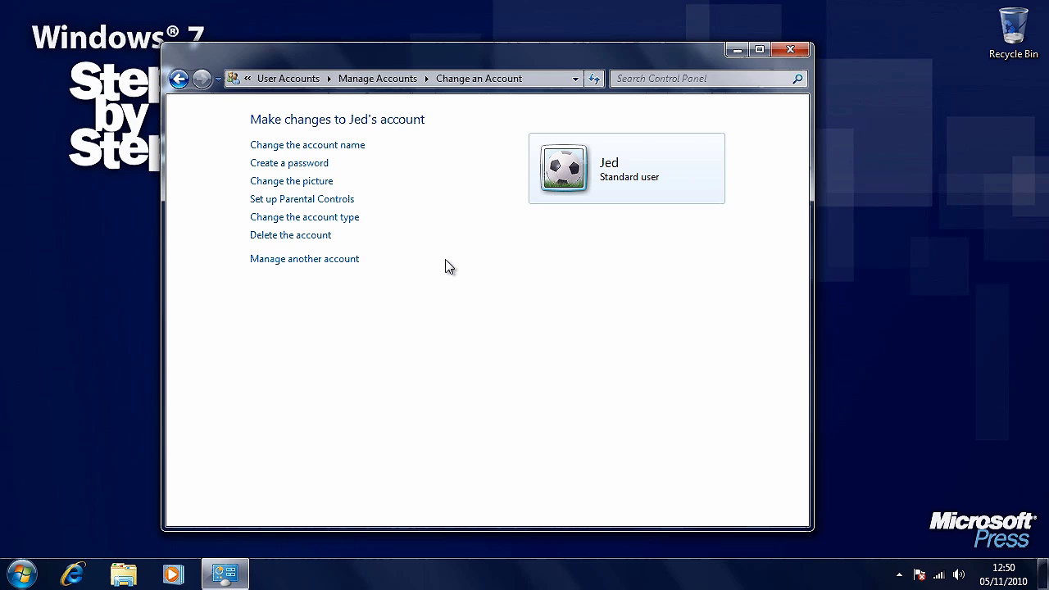
left_click(22, 574)
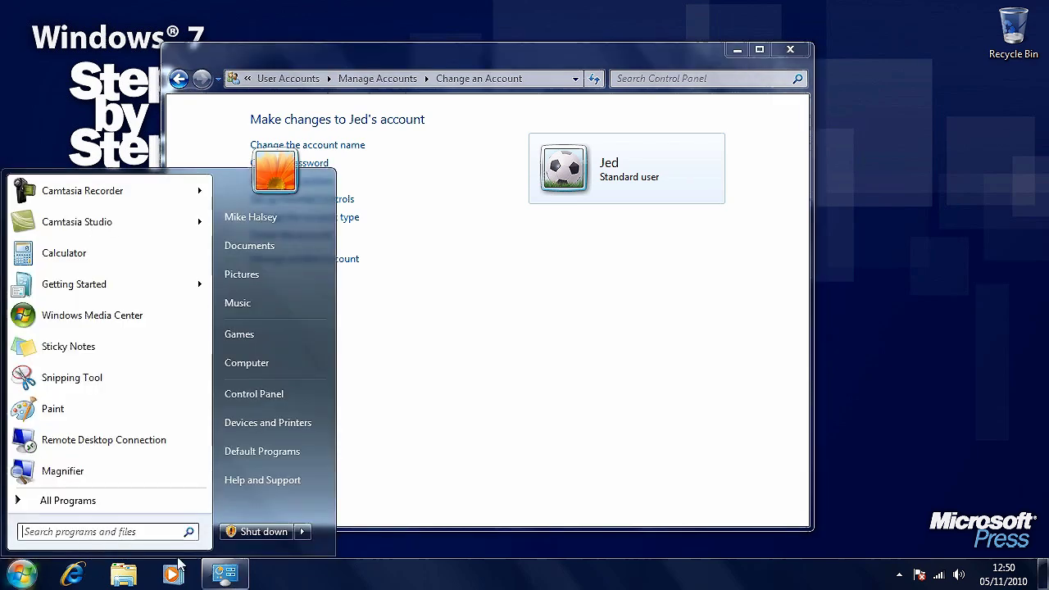
- Show the Shut down sign-out options, then return to Control Panel's home page
left_click(304, 532)
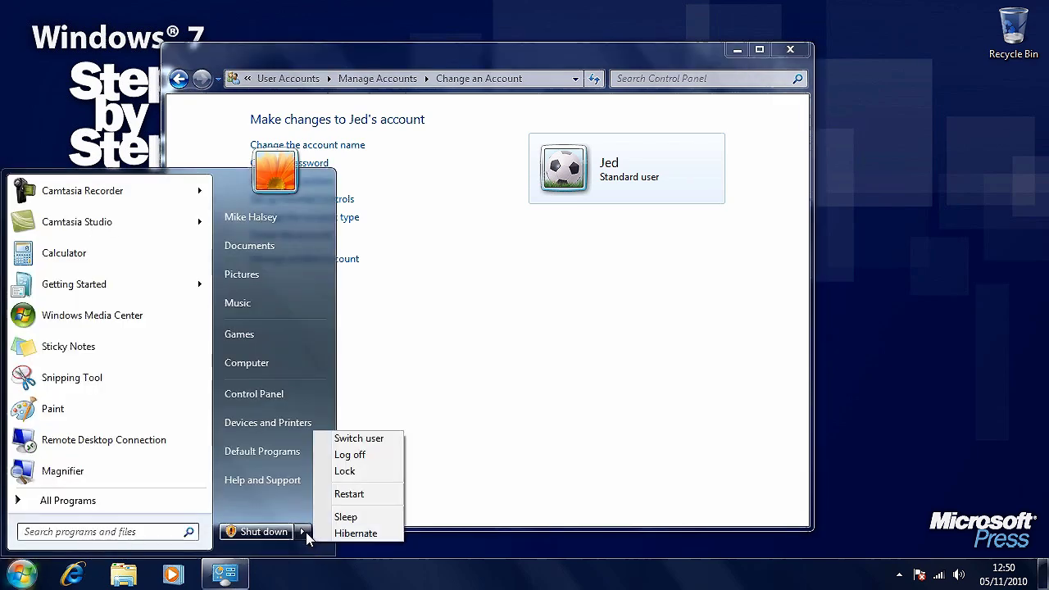
left_click(303, 532)
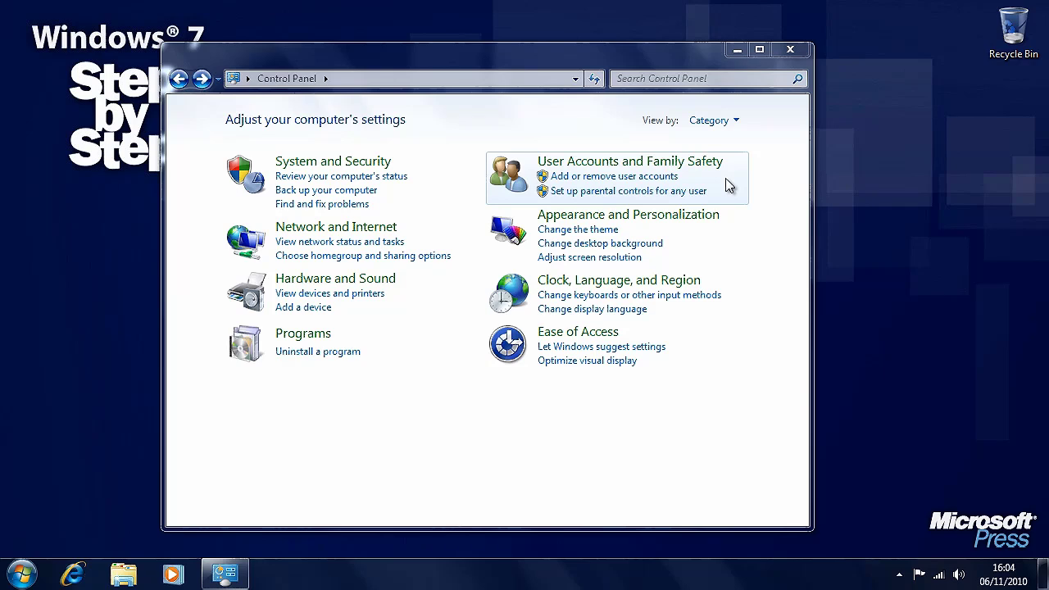
left_click(659, 177)
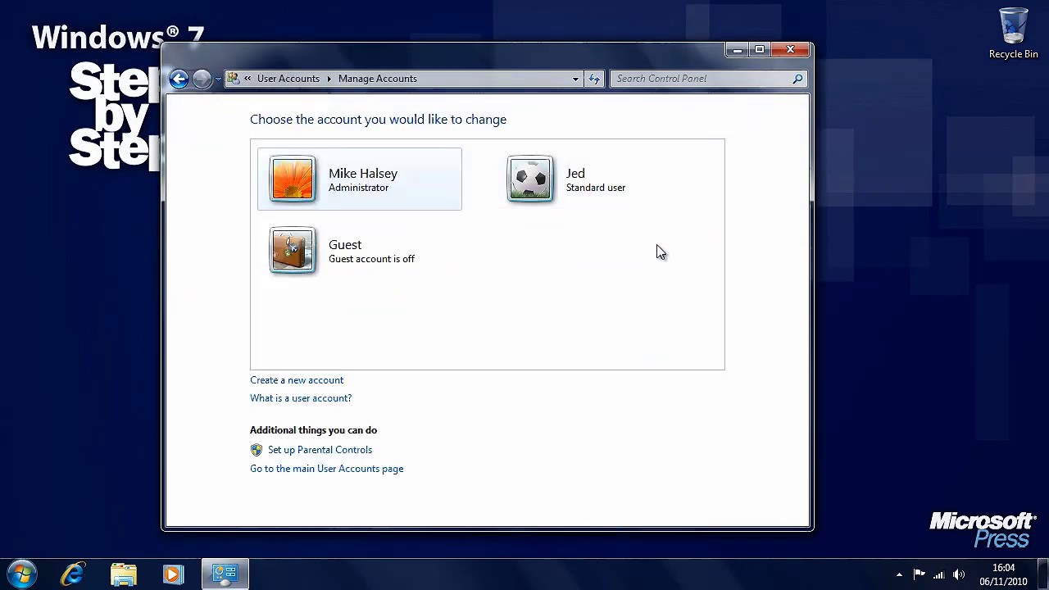
- Open the administrator account and choose 'Change the account name'
left_click(419, 187)
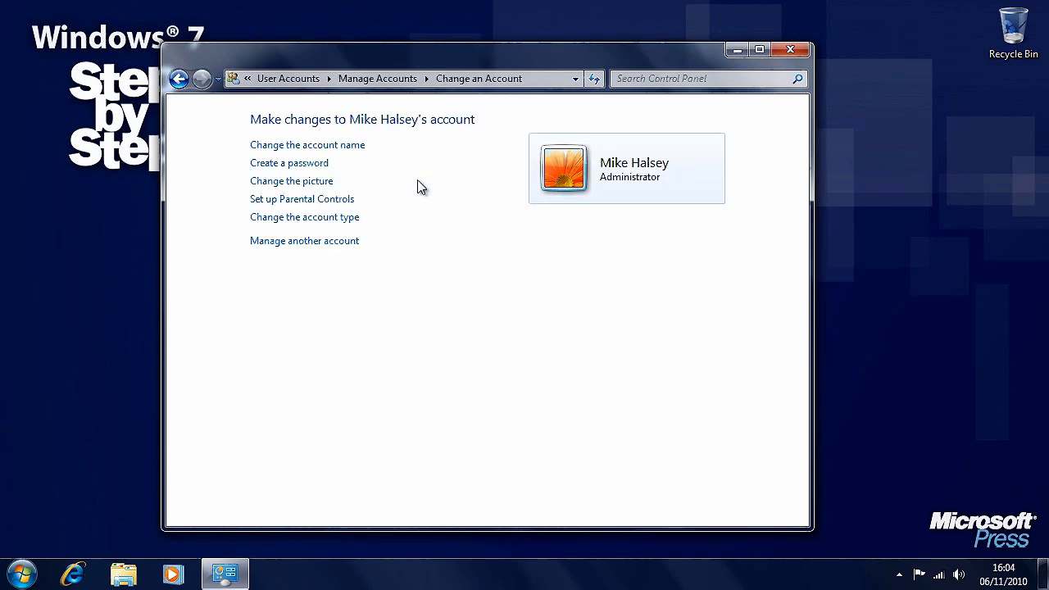
left_click(359, 148)
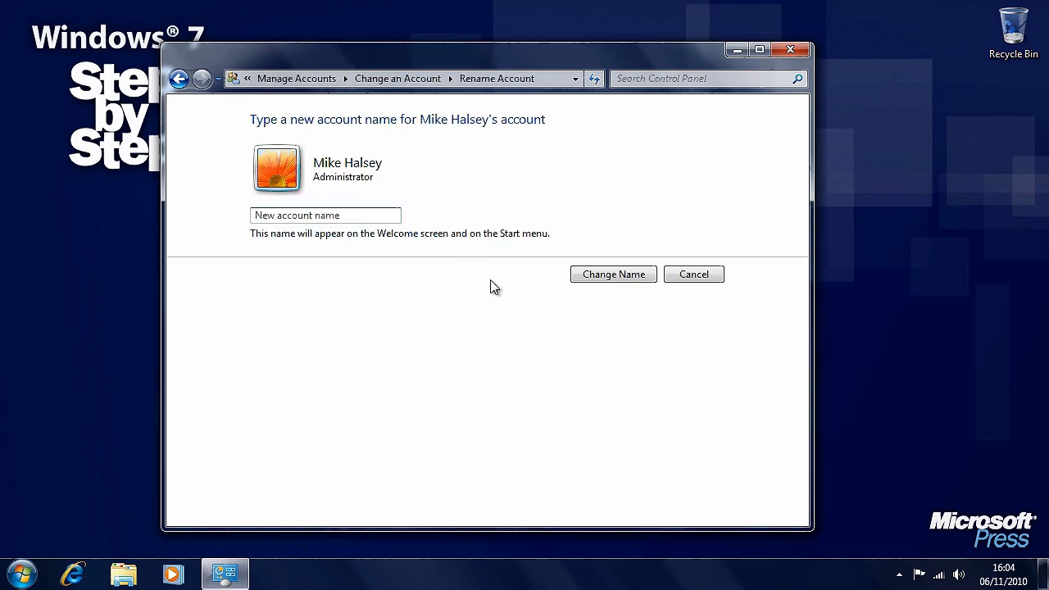
- Rename the administrator to their first name only, then go to 'Create a password'
type("Mike")
left_click(614, 276)
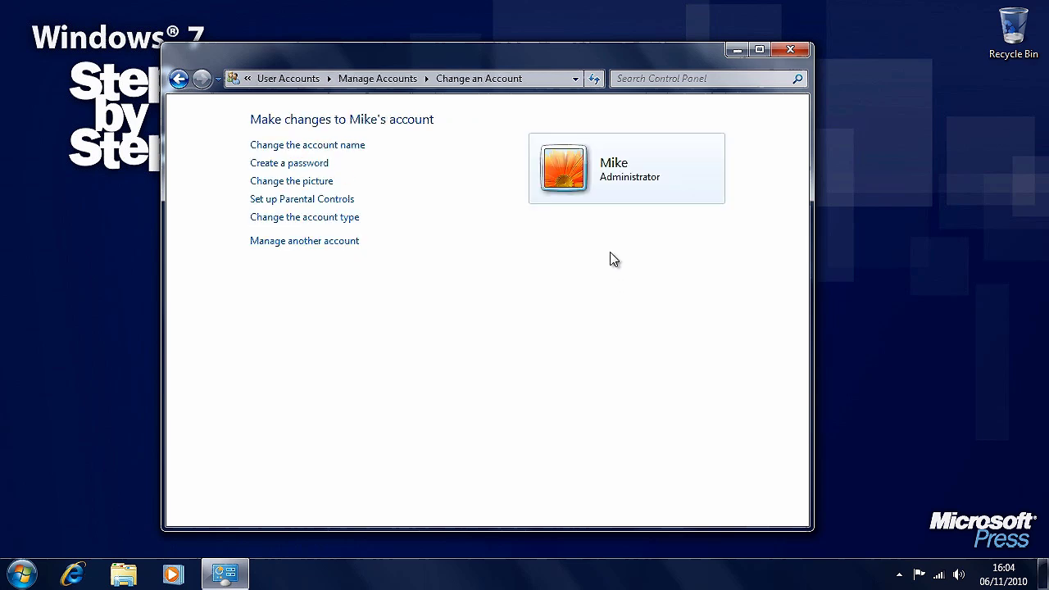
left_click(319, 164)
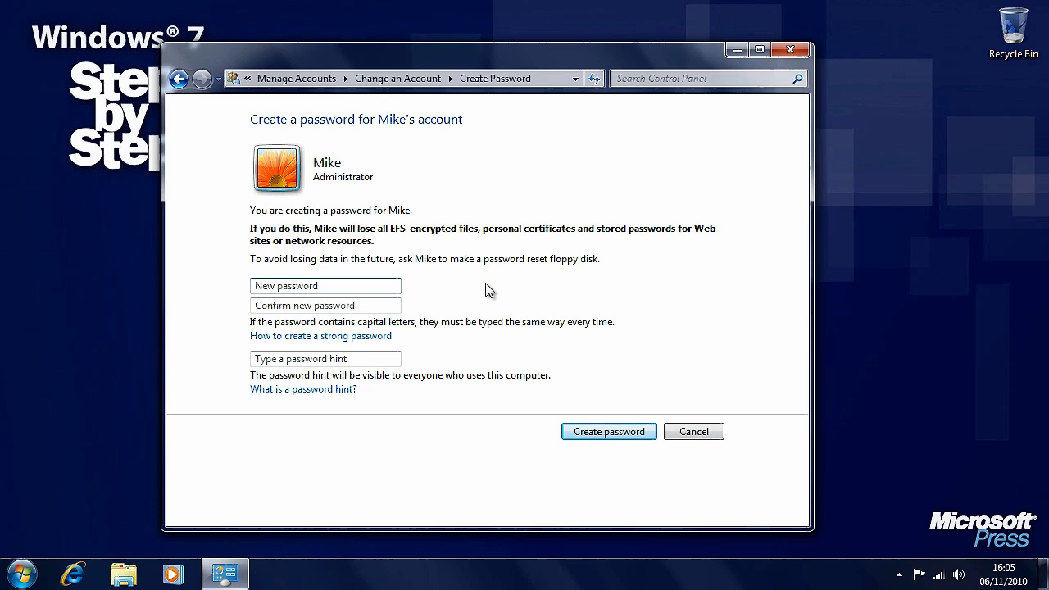
- Give the administrator account a new password, confirmed, with a password hint
type("••••")
key("Tab")
type("••••")
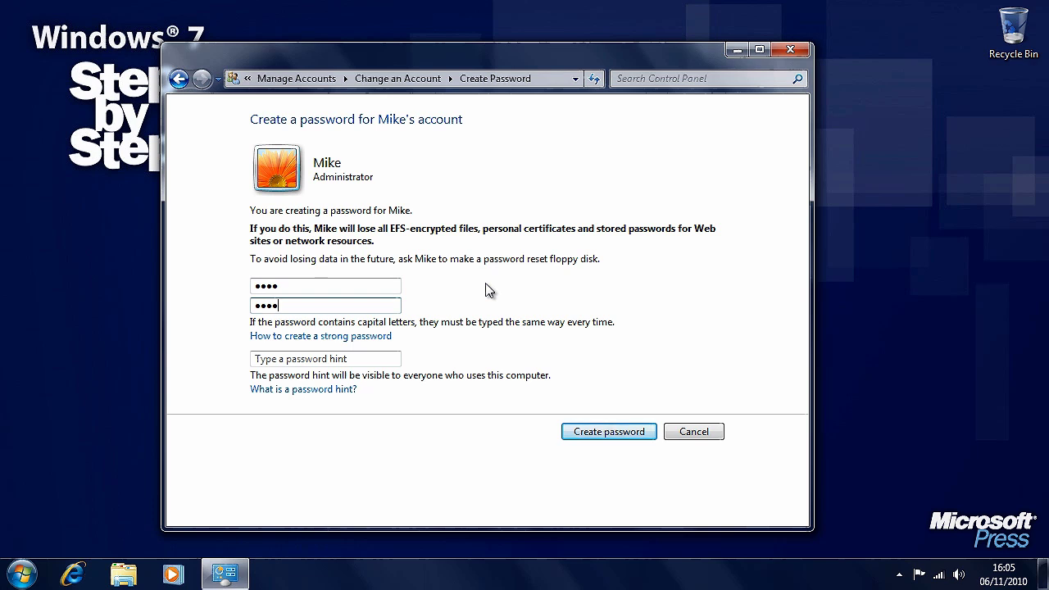
left_click(394, 358)
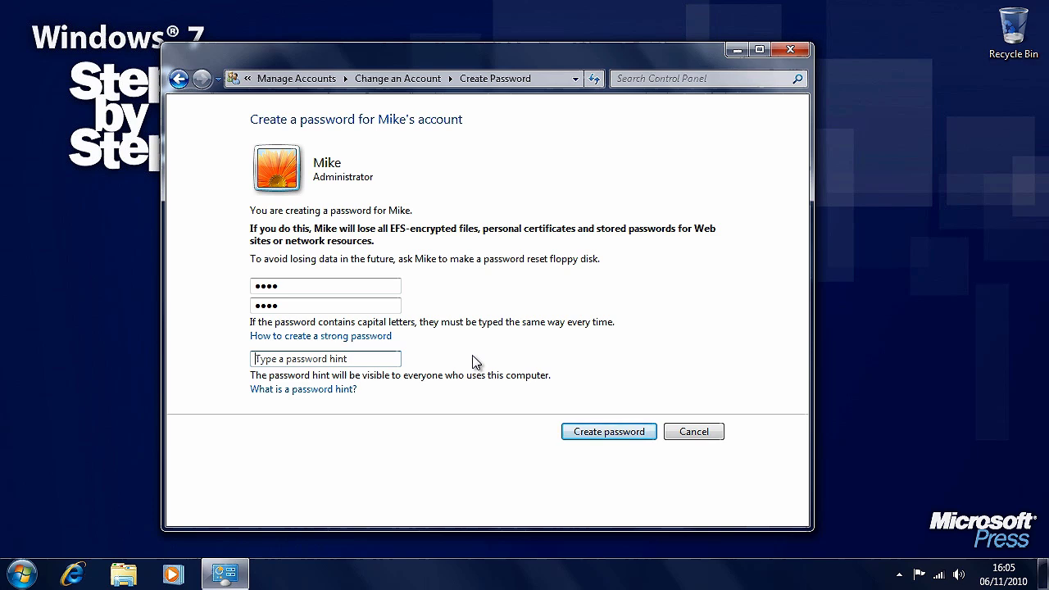
type("mike's usua")
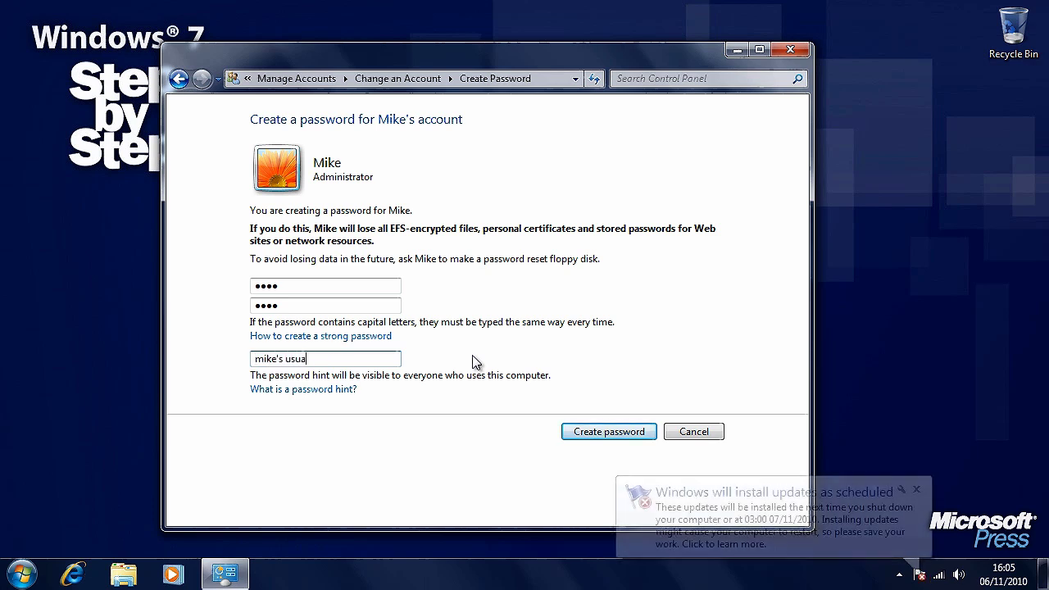
type("l password")
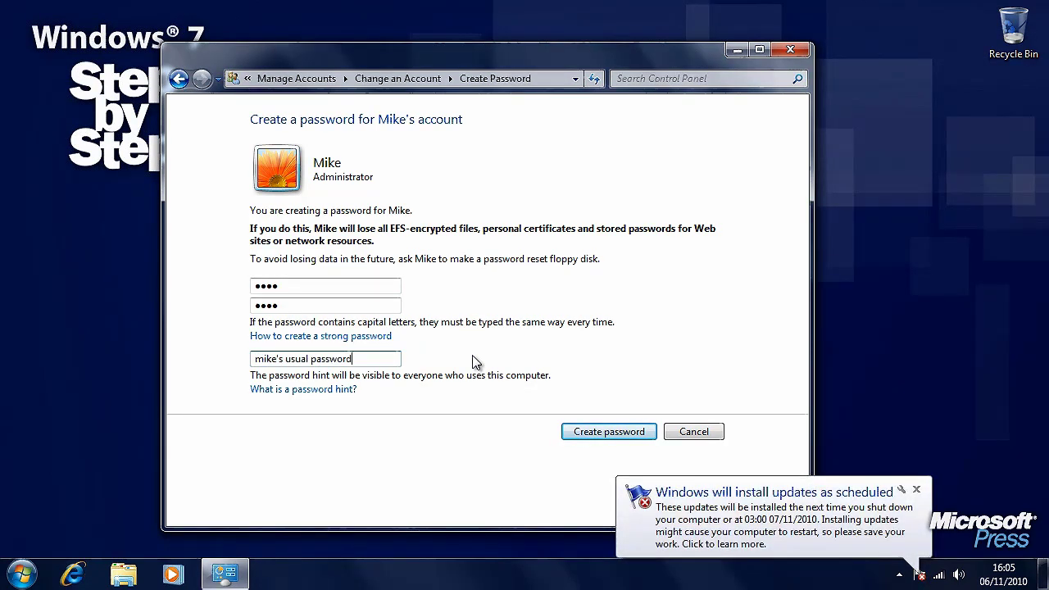
left_click(613, 435)
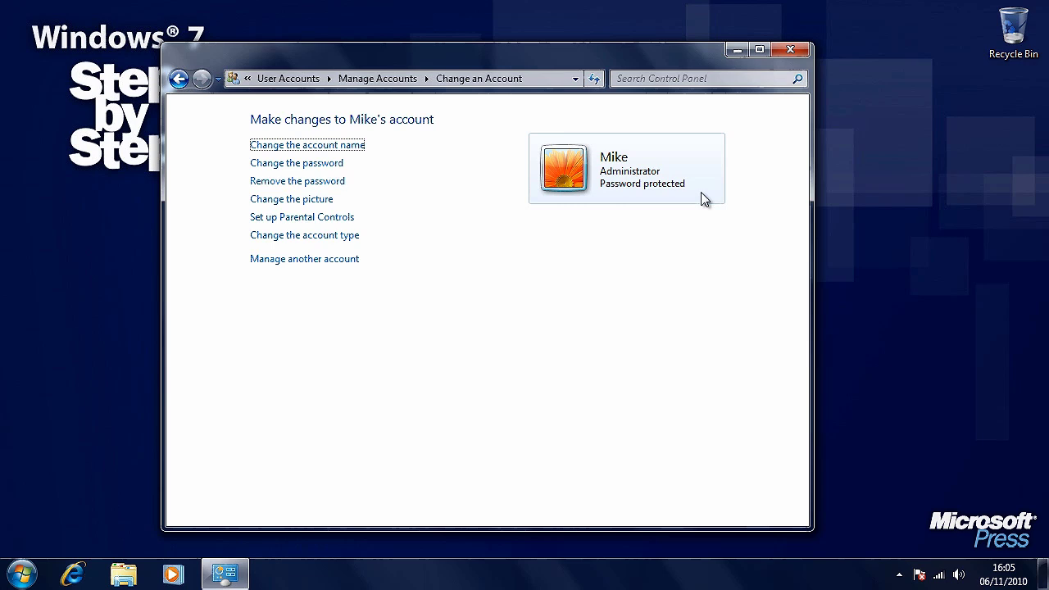
- Remove the administrator account's password by entering the current password
left_click(336, 184)
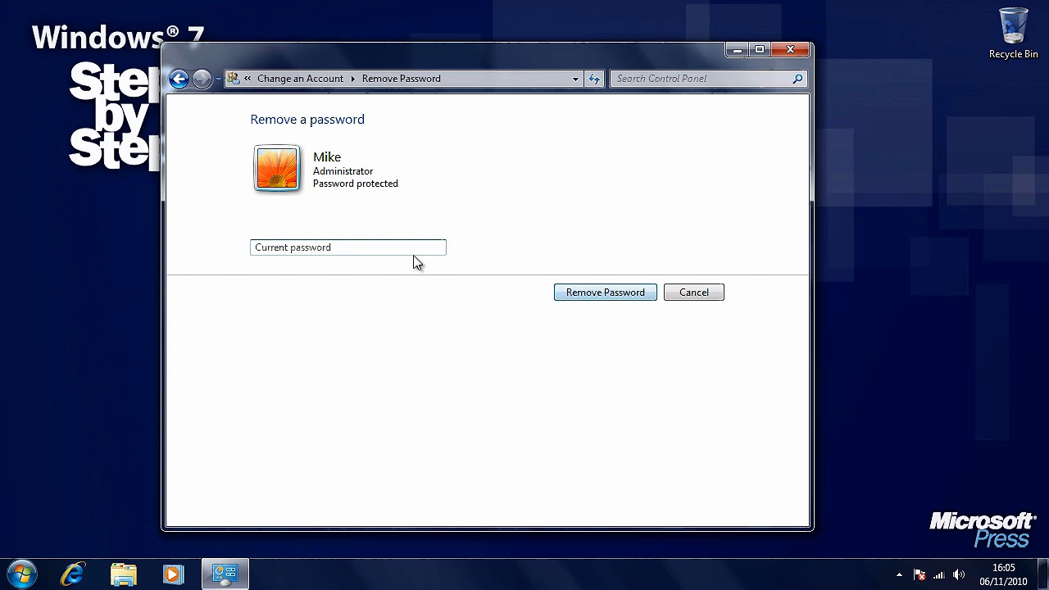
type("••••")
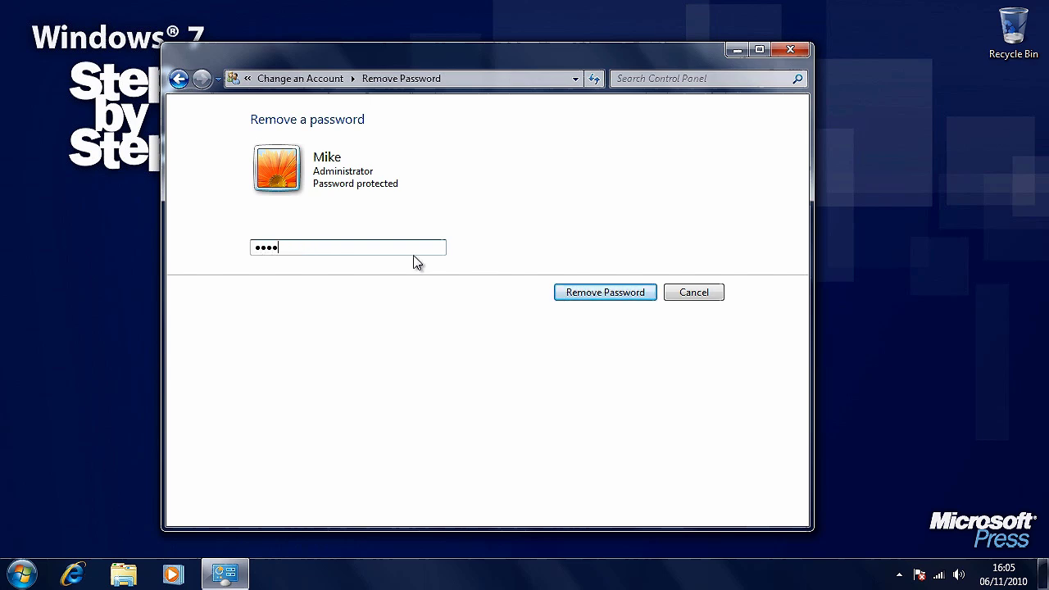
left_click(628, 295)
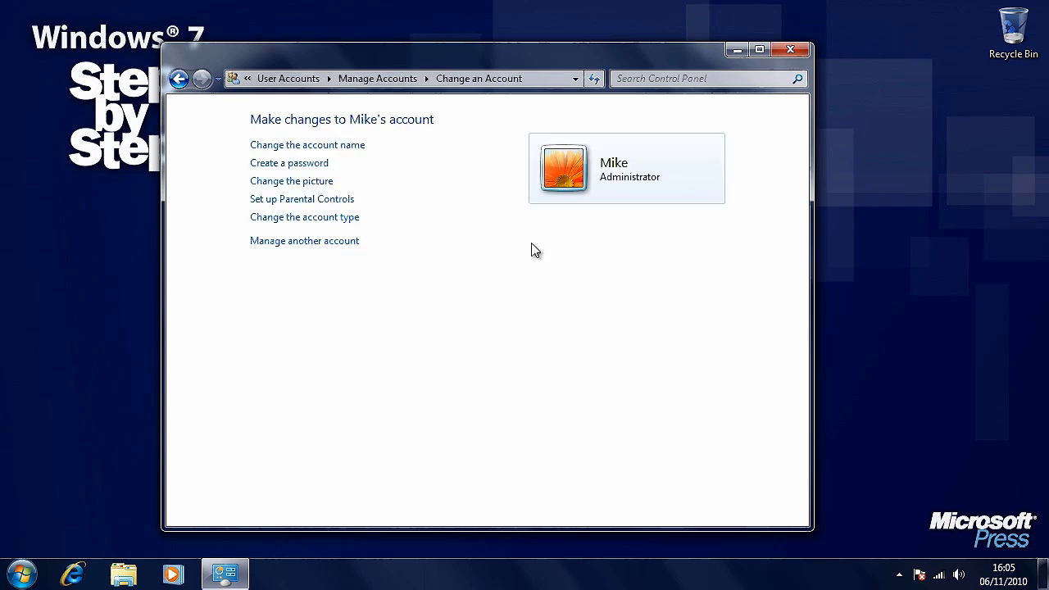
- Replace the administrator's orange flower picture with the robot picture
left_click(326, 185)
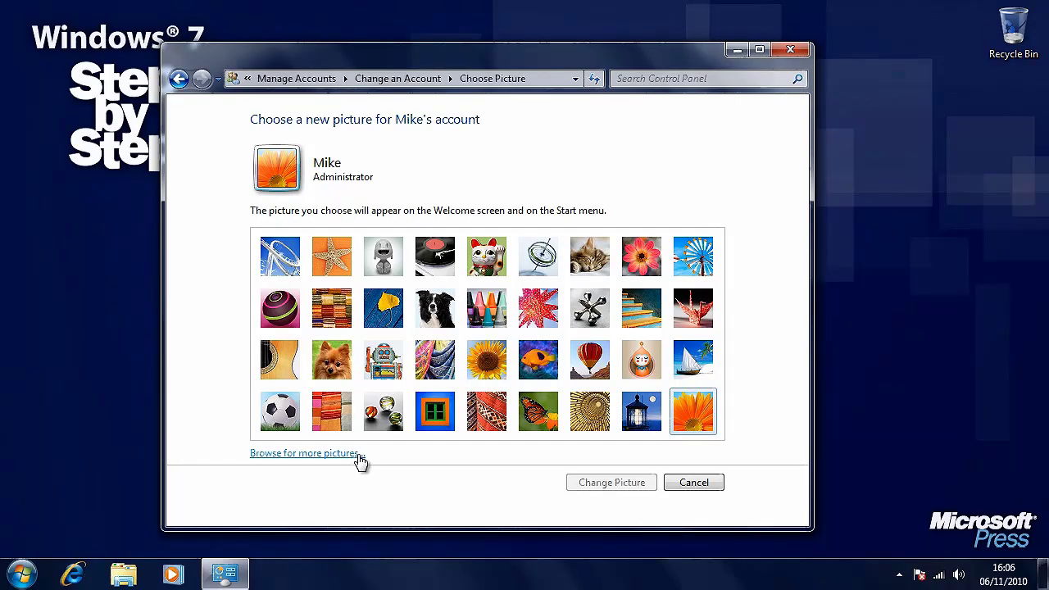
left_click(384, 257)
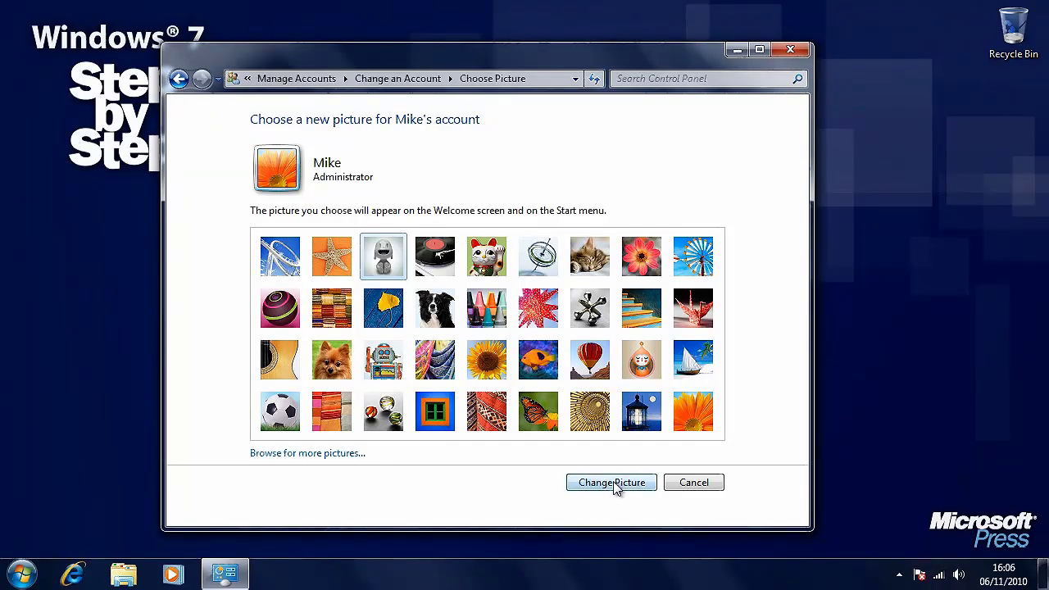
left_click(613, 483)
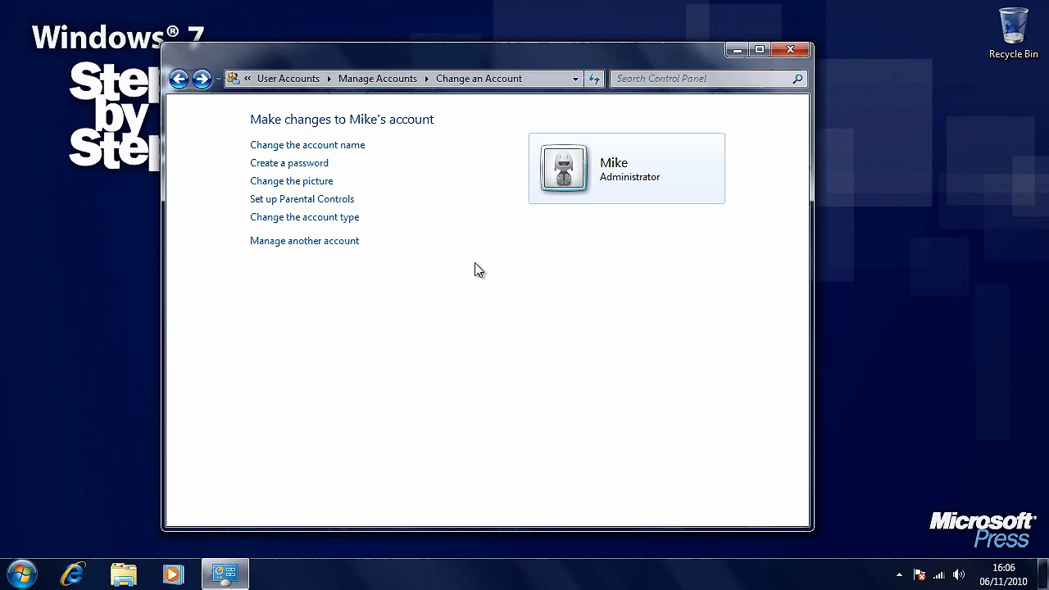
left_click(355, 218)
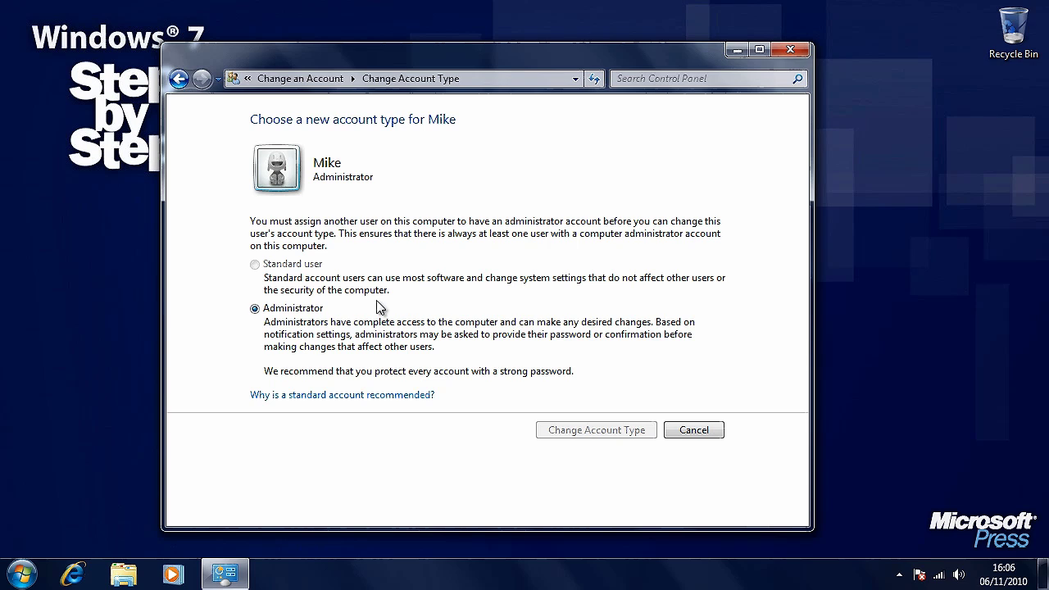
left_click(693, 430)
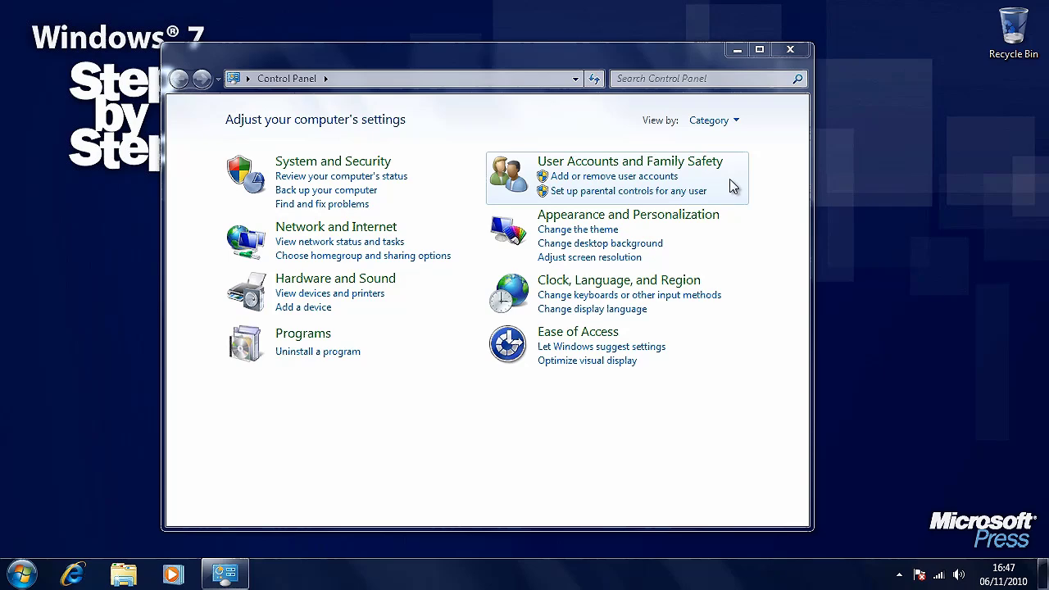
- Go from Parental Controls to the Ensure Administrator Passwords page
left_click(687, 194)
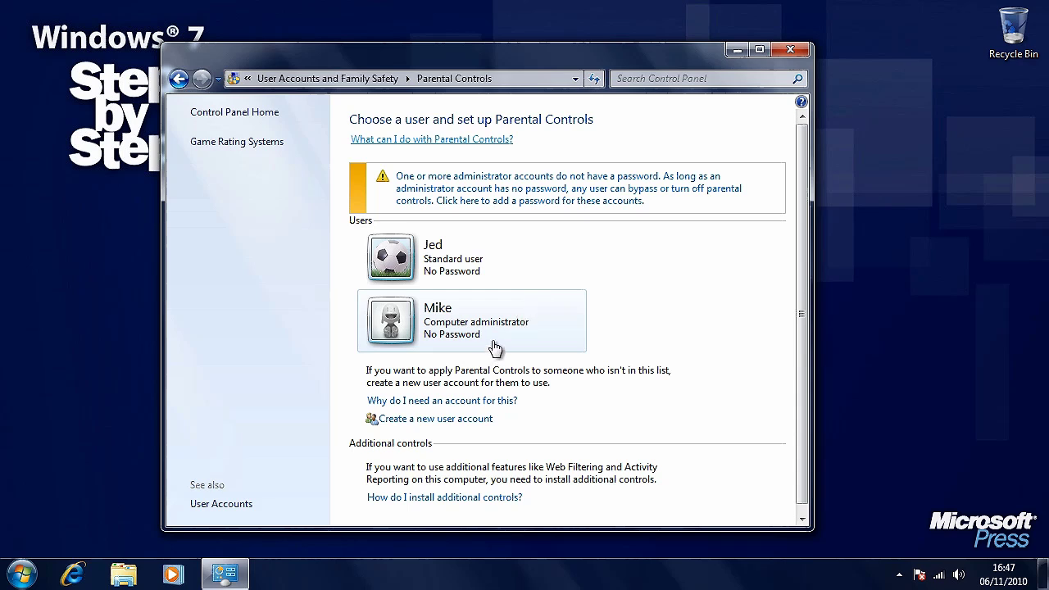
left_click(590, 210)
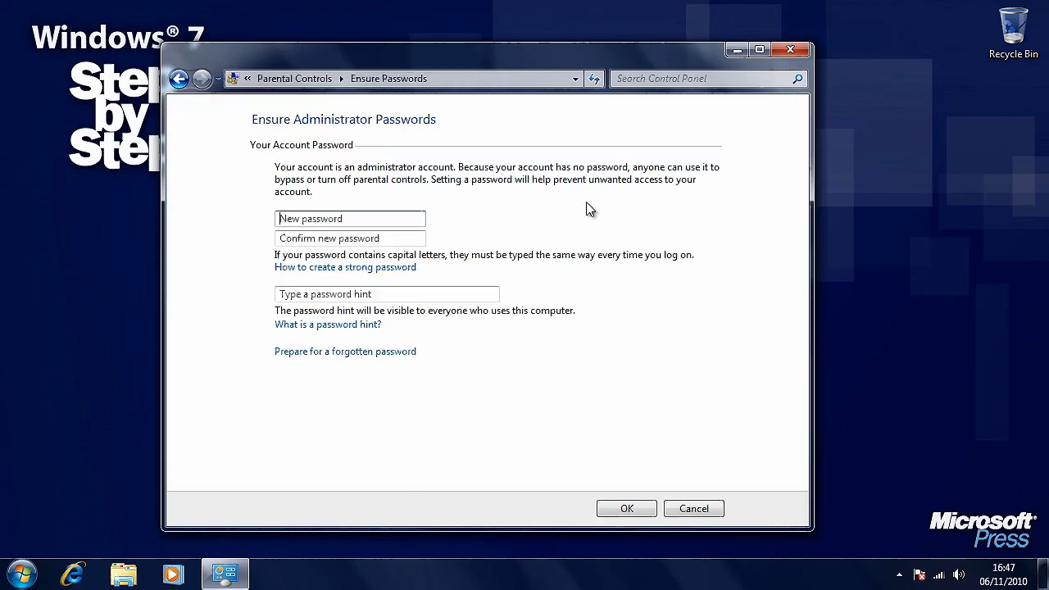
- Enter and confirm the administrator password, with 'favourite food' as the hint
type("****")
key("Tab")
type("***")
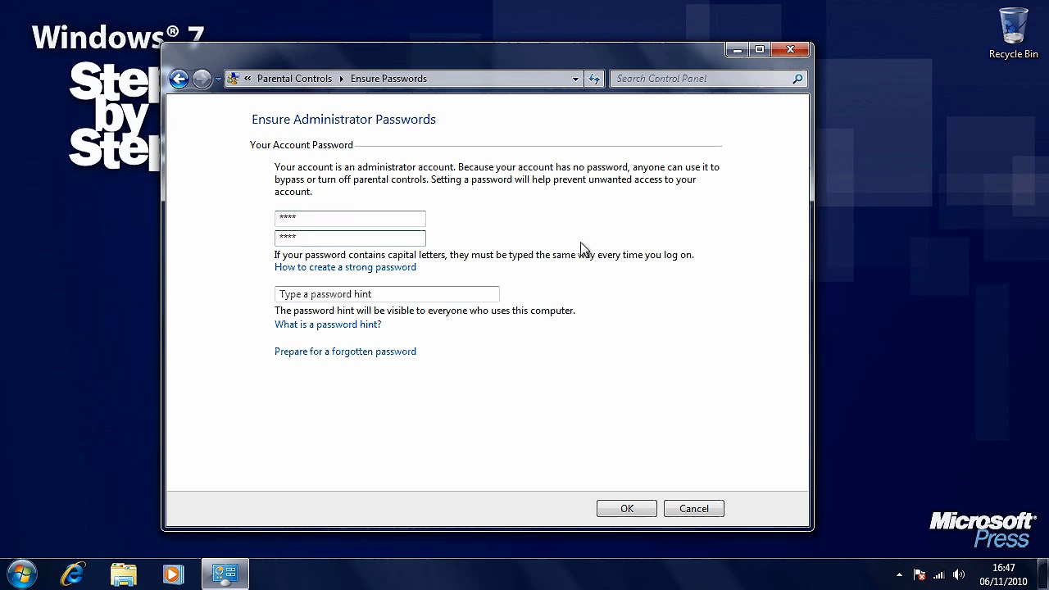
left_click(486, 293)
type("favourite food")
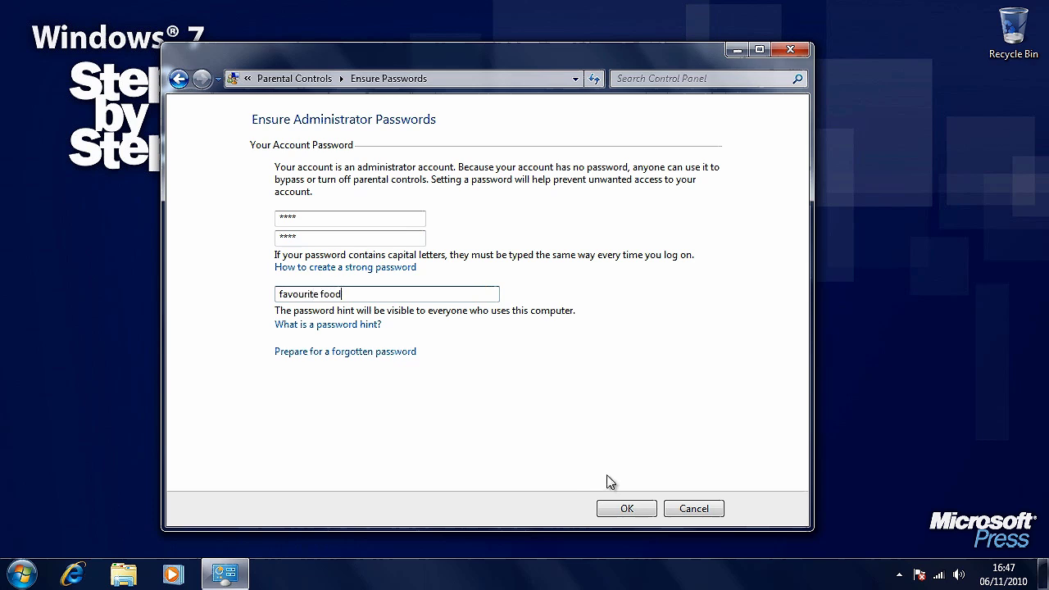
left_click(641, 510)
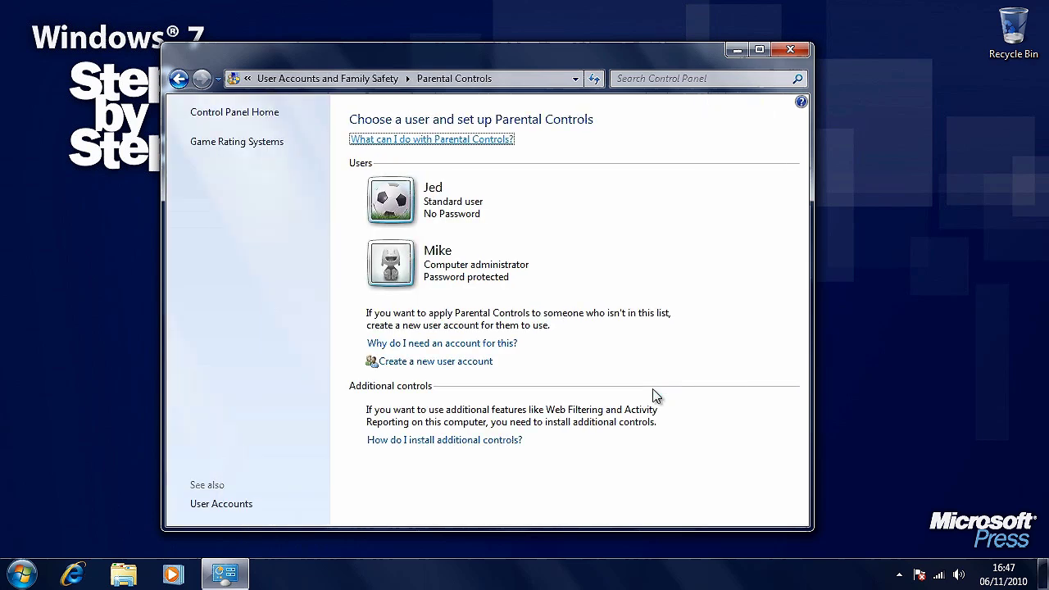
- Turn parental controls on for the standard user, enforcing current settings
left_click(514, 214)
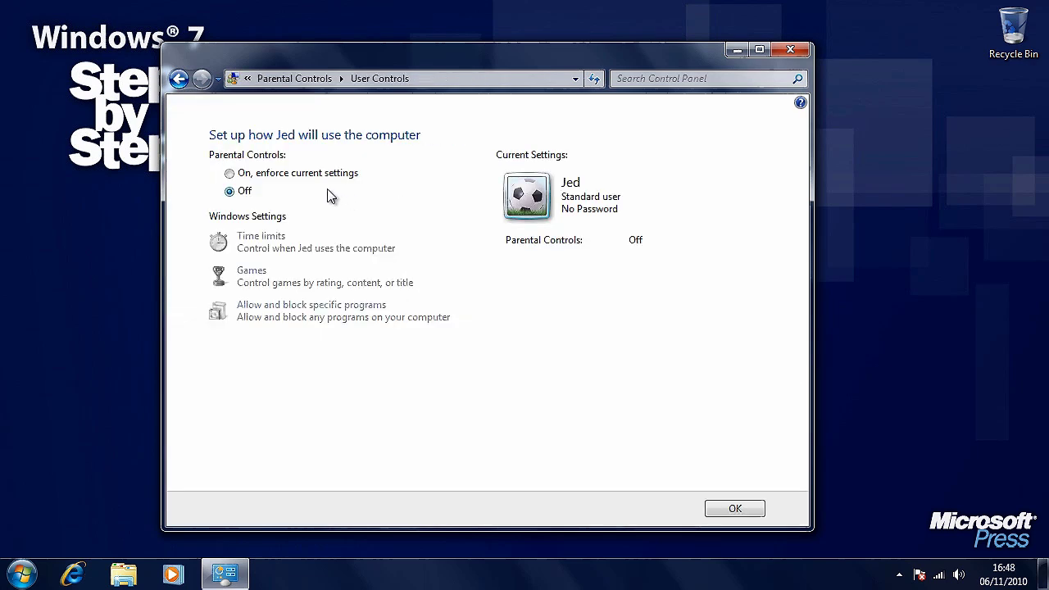
left_click(229, 173)
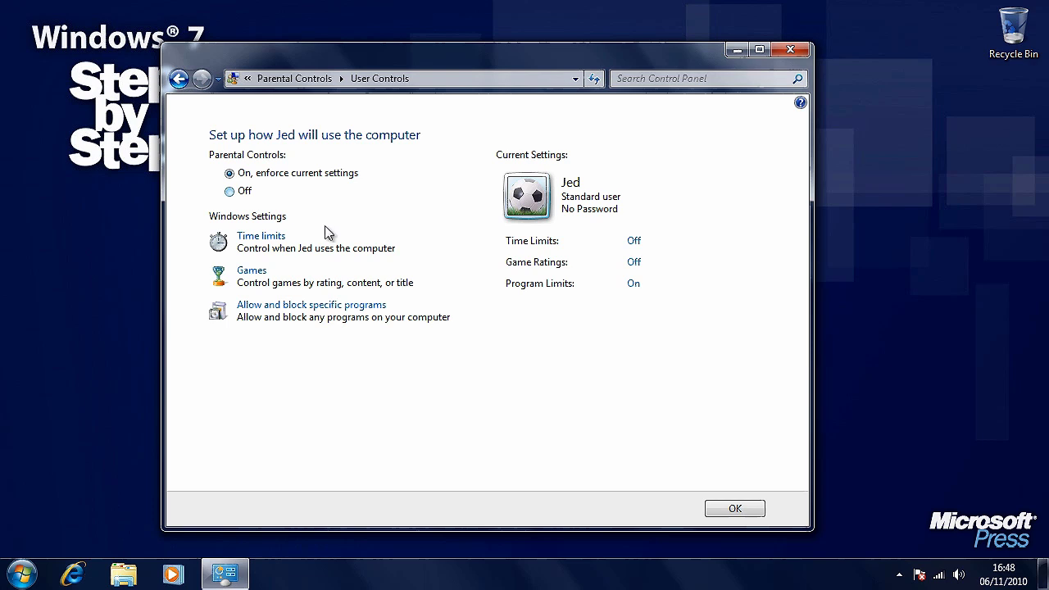
left_click(273, 239)
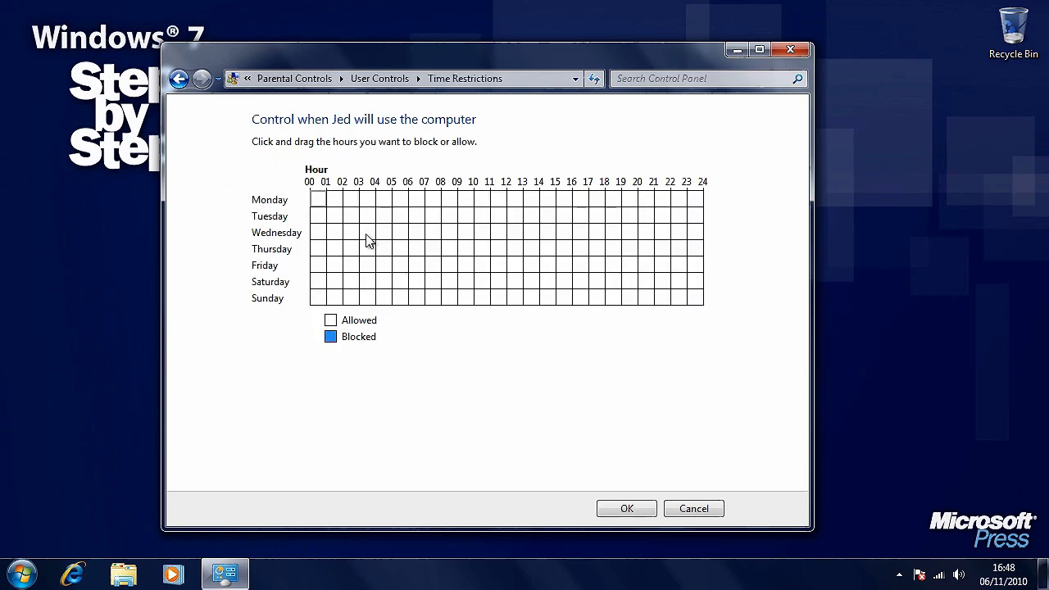
- Block midnight–08:00 daily and weekday evenings from 18:00, with a few single-hour exceptions, then save
left_click_drag(318, 199, 433, 300)
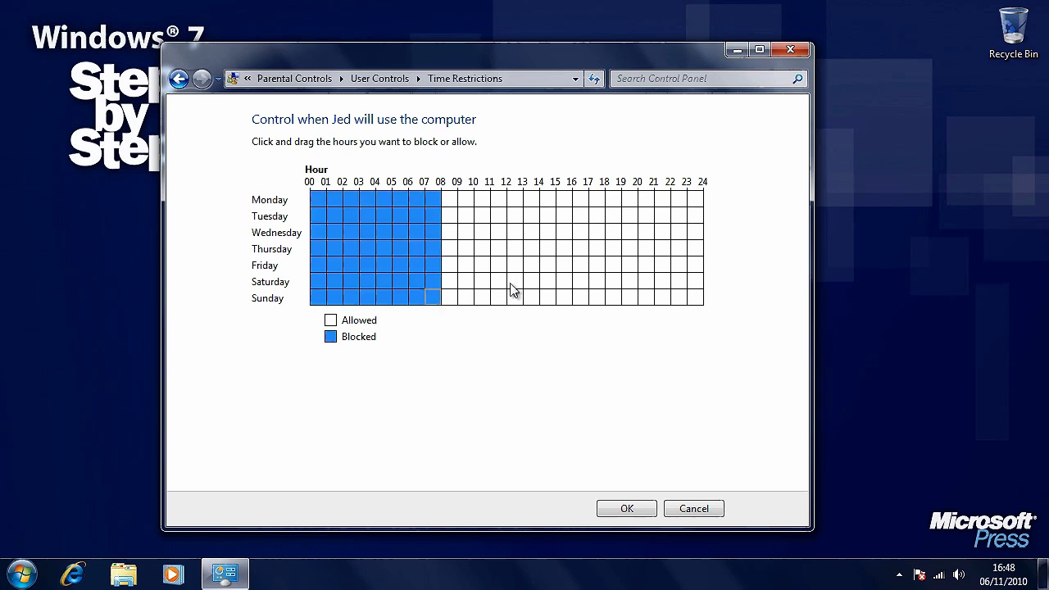
left_click(613, 200)
left_click_drag(614, 200, 696, 305)
left_click(498, 248)
left_click(627, 232)
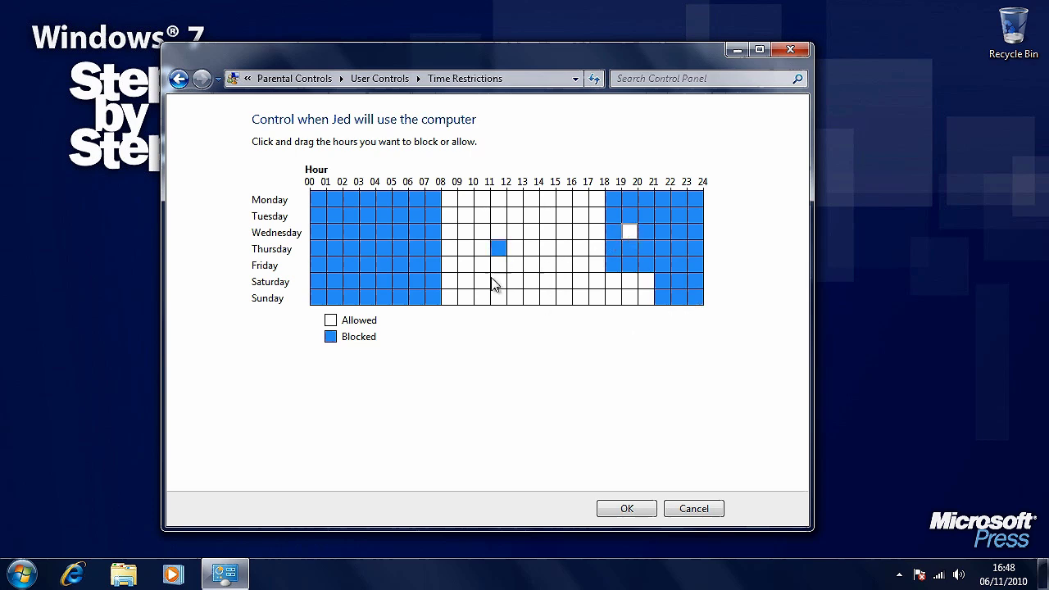
left_click(399, 264)
left_click(352, 217)
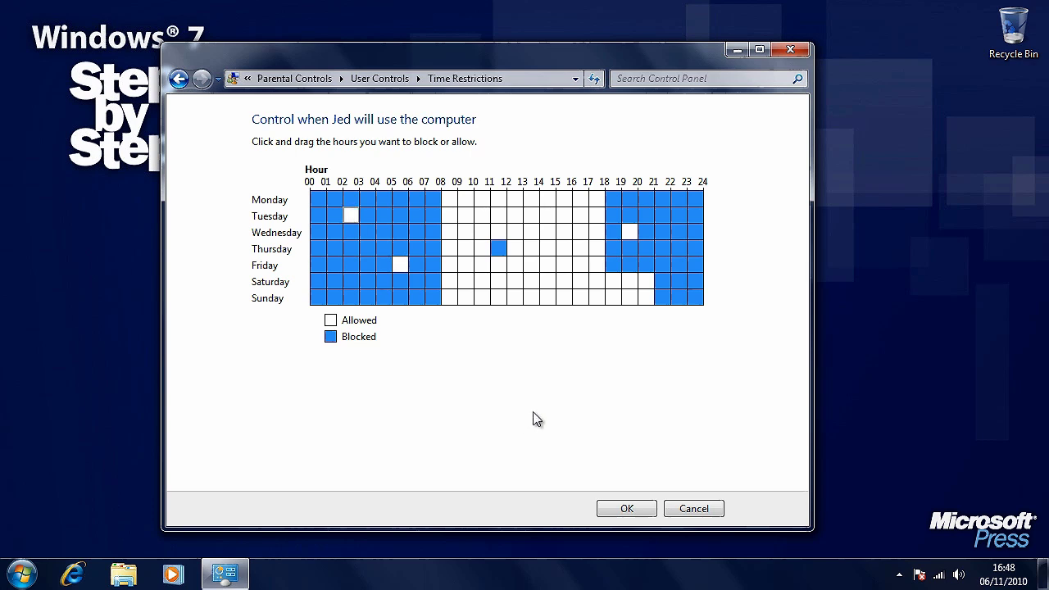
left_click(627, 509)
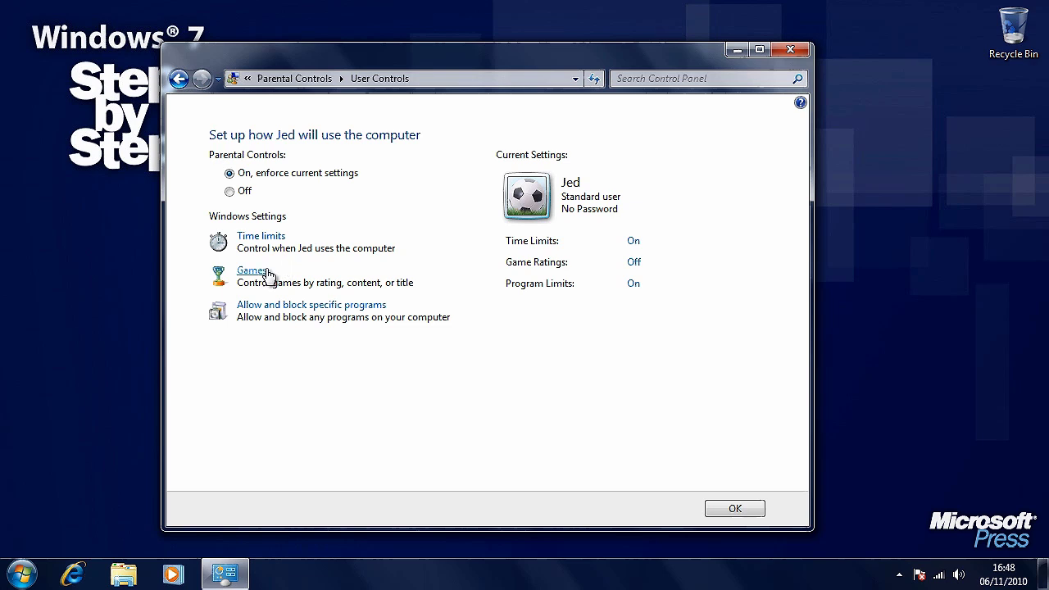
- Set the standard user's maximum game rating to PEGI 12+ / BBFC 12+
left_click(262, 272)
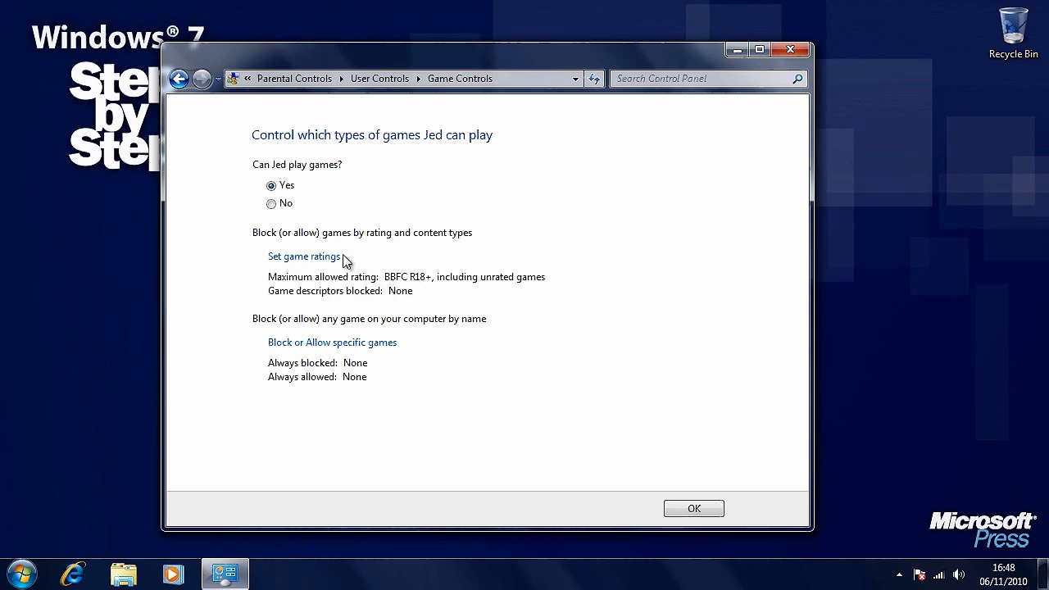
left_click(331, 261)
left_click_drag(805, 187, 806, 291)
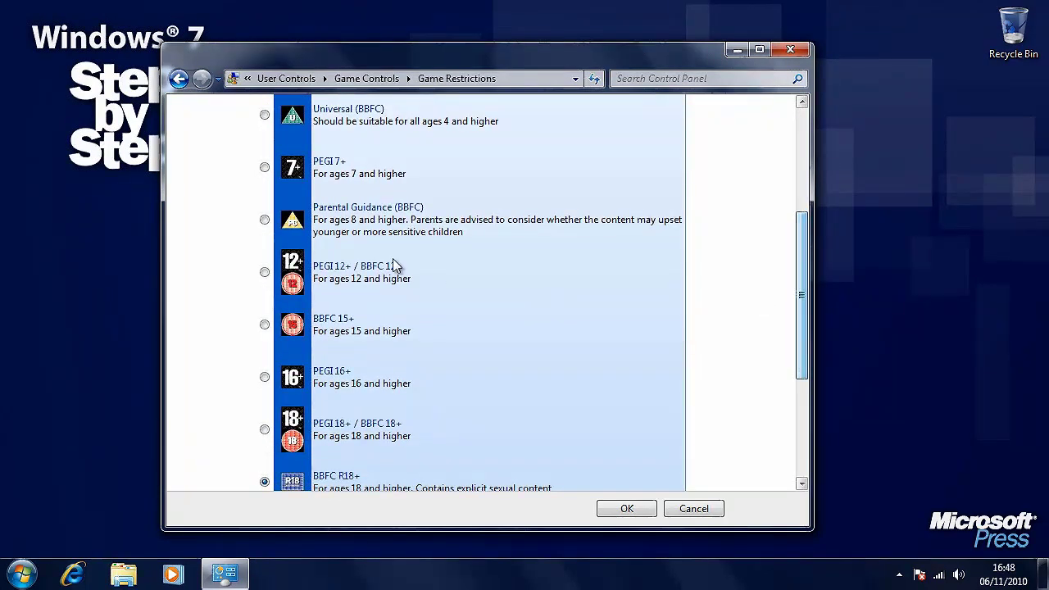
left_click(265, 274)
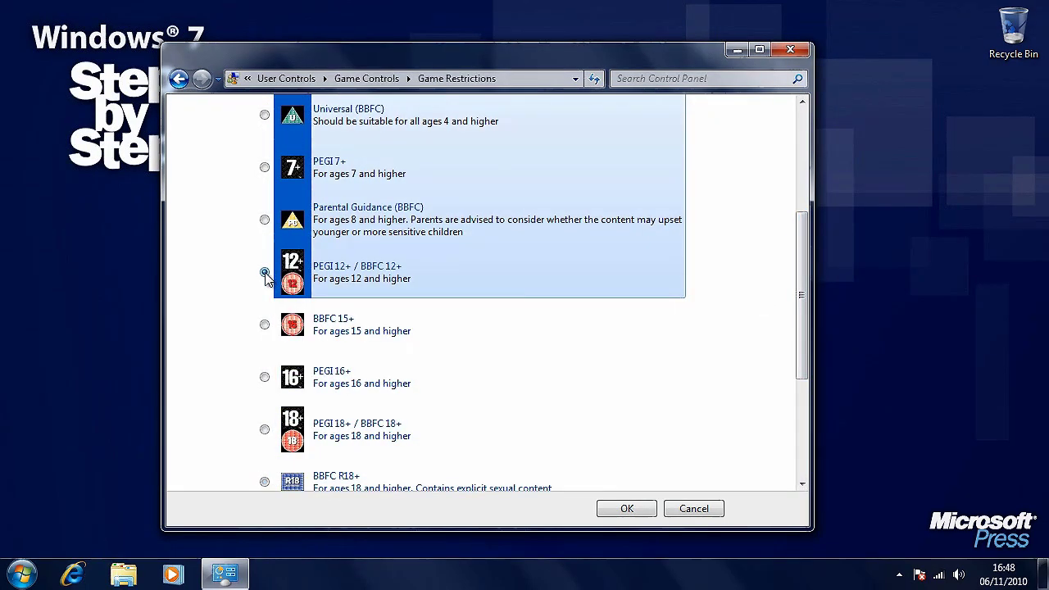
- Block games with bad language, discrimination, drugs, fear, sex and violence, and save
left_click_drag(806, 320, 805, 418)
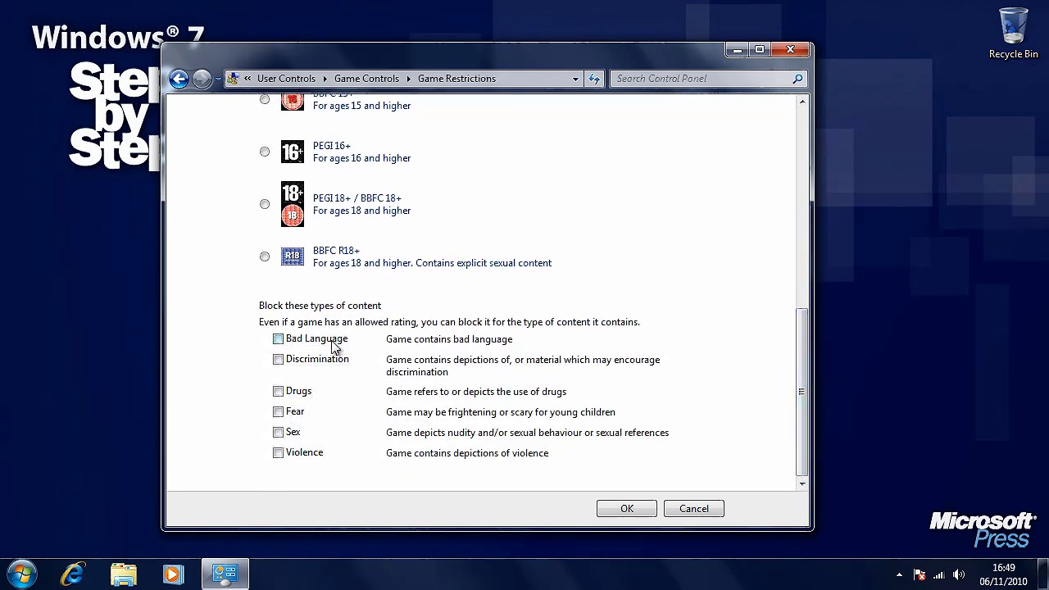
left_click(278, 339)
left_click(278, 362)
left_click(278, 392)
left_click(279, 412)
left_click(278, 433)
left_click(278, 453)
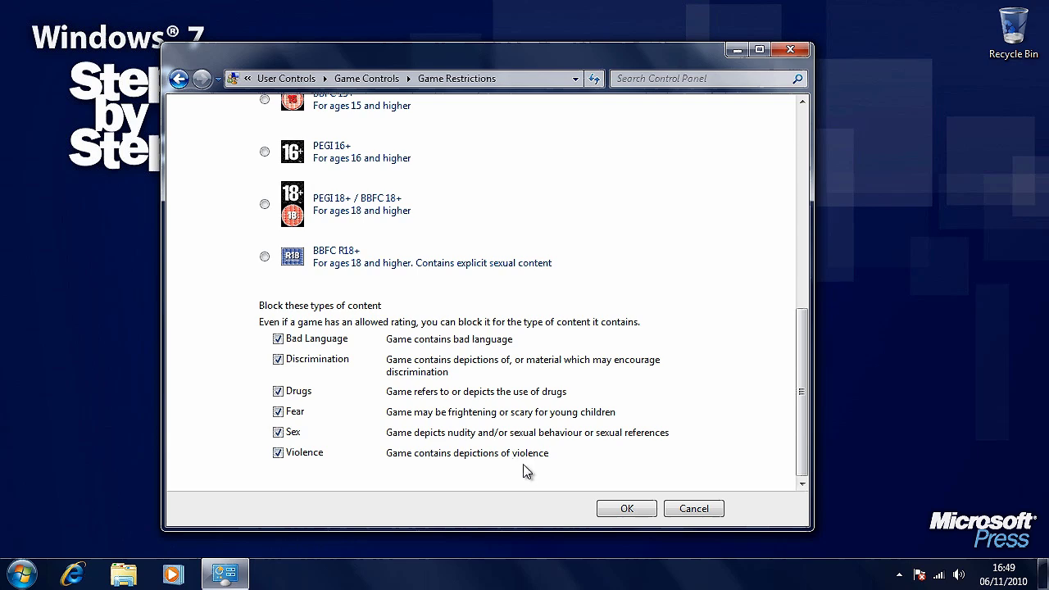
left_click(628, 509)
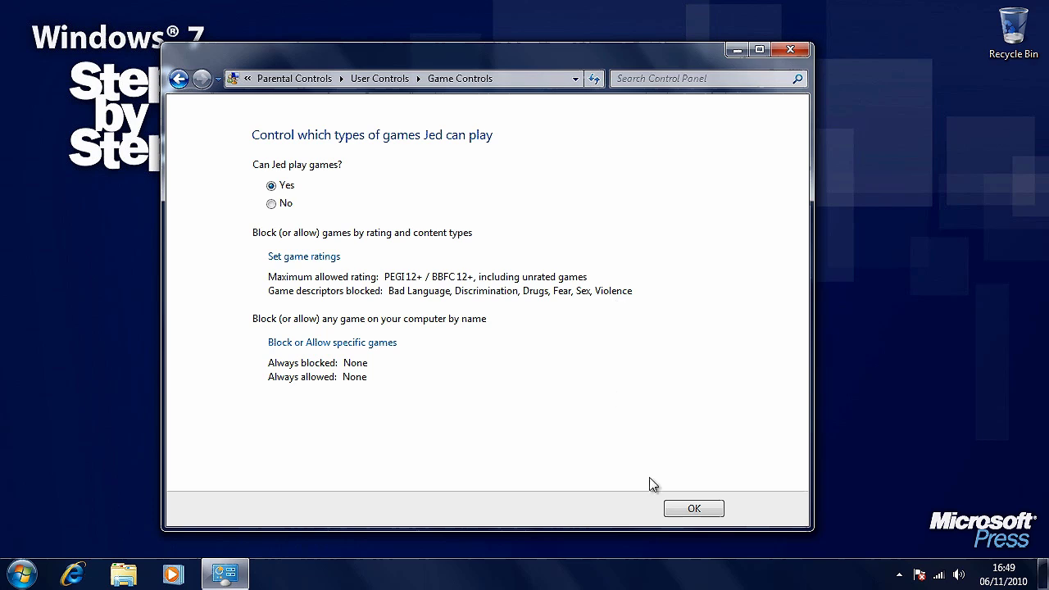
left_click(695, 510)
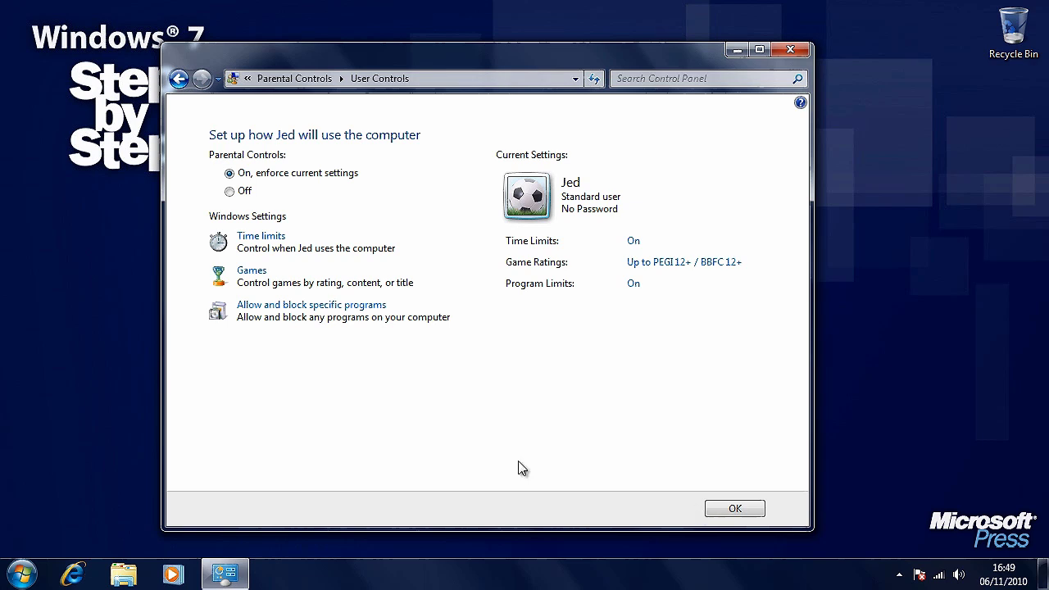
- Allow CamMenuPlayer, CamPlay, CamRecorder, CamMenuMaker and CamtasiaStudio for the standard user, then save
left_click(359, 308)
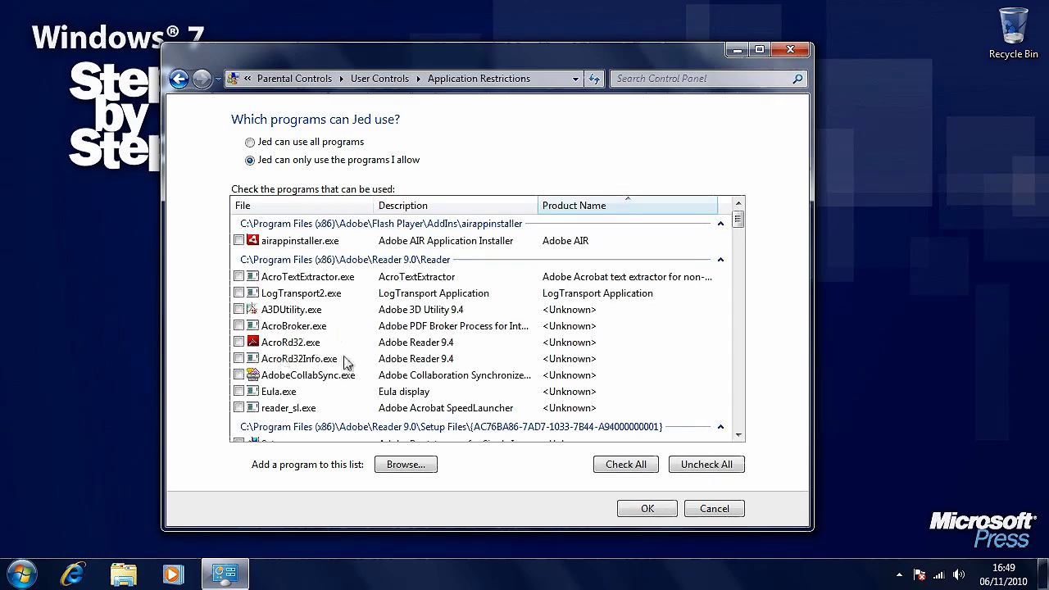
left_click_drag(740, 219, 741, 276)
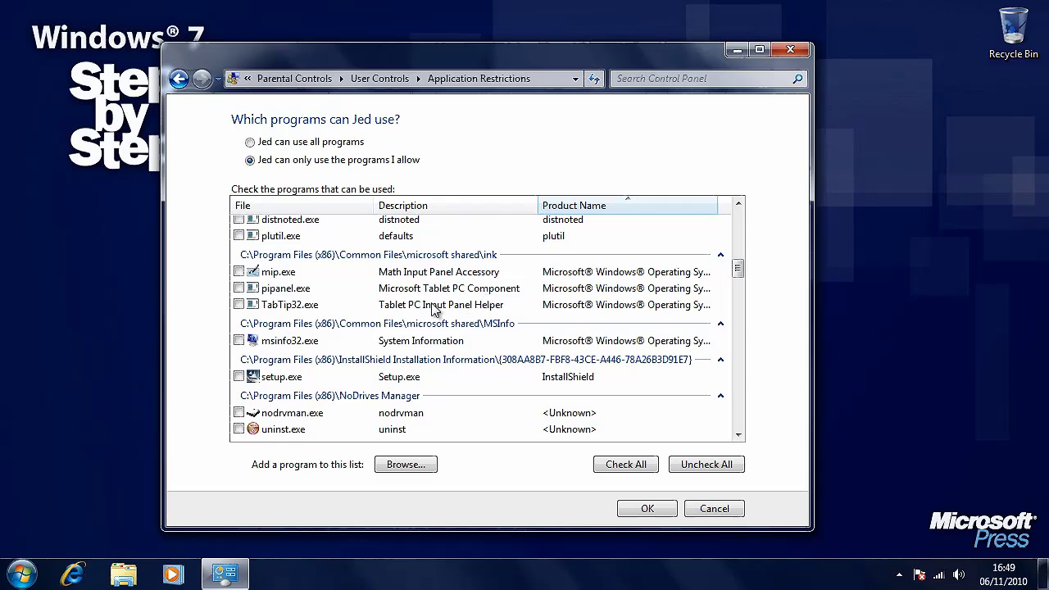
left_click_drag(736, 268, 737, 304)
left_click(238, 243)
left_click(239, 259)
left_click(238, 275)
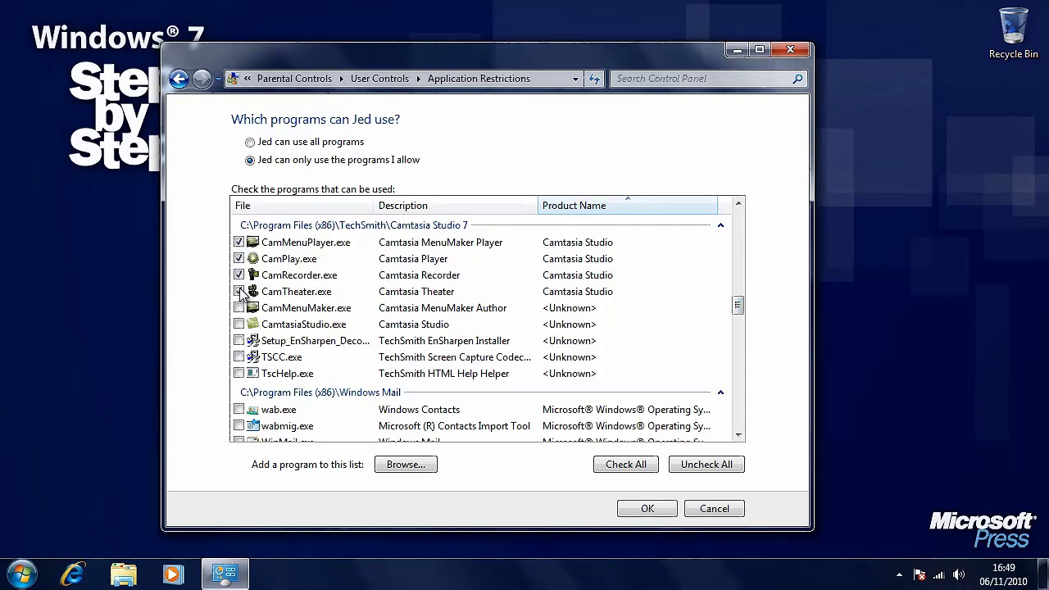
left_click(239, 308)
left_click(239, 325)
left_click(668, 510)
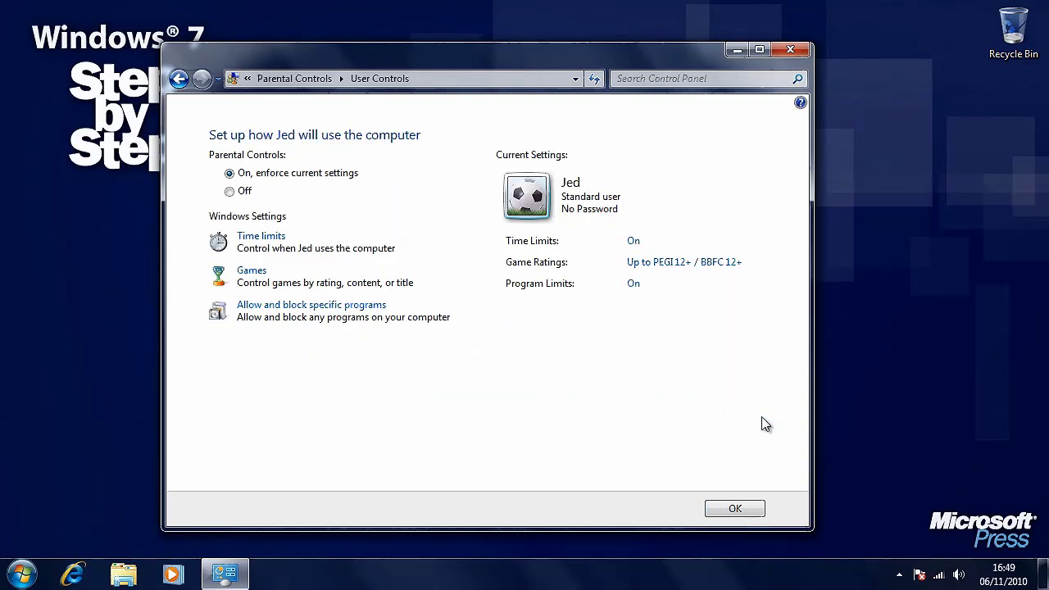
left_click(752, 512)
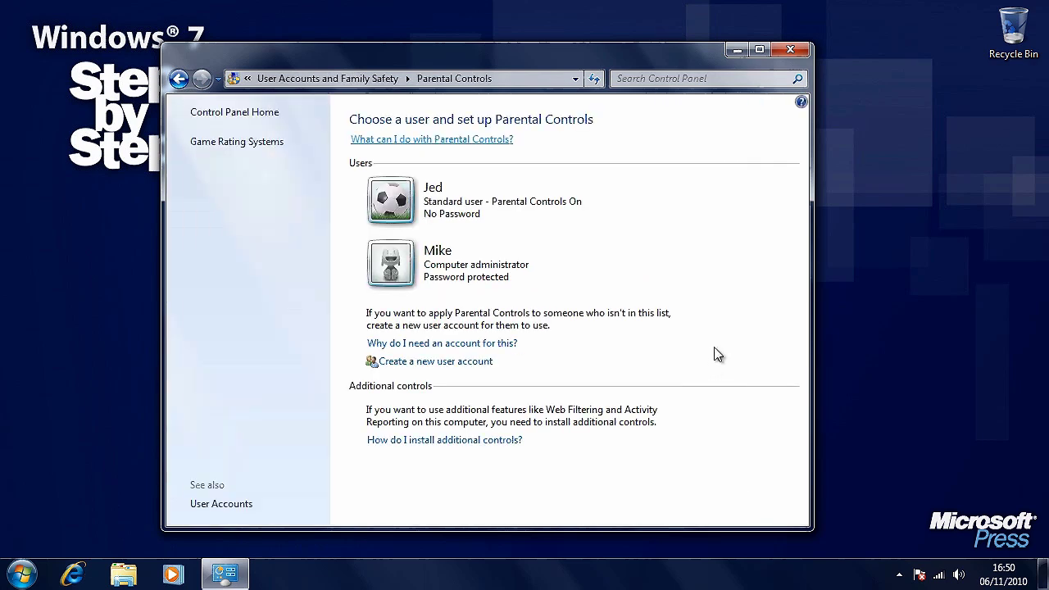
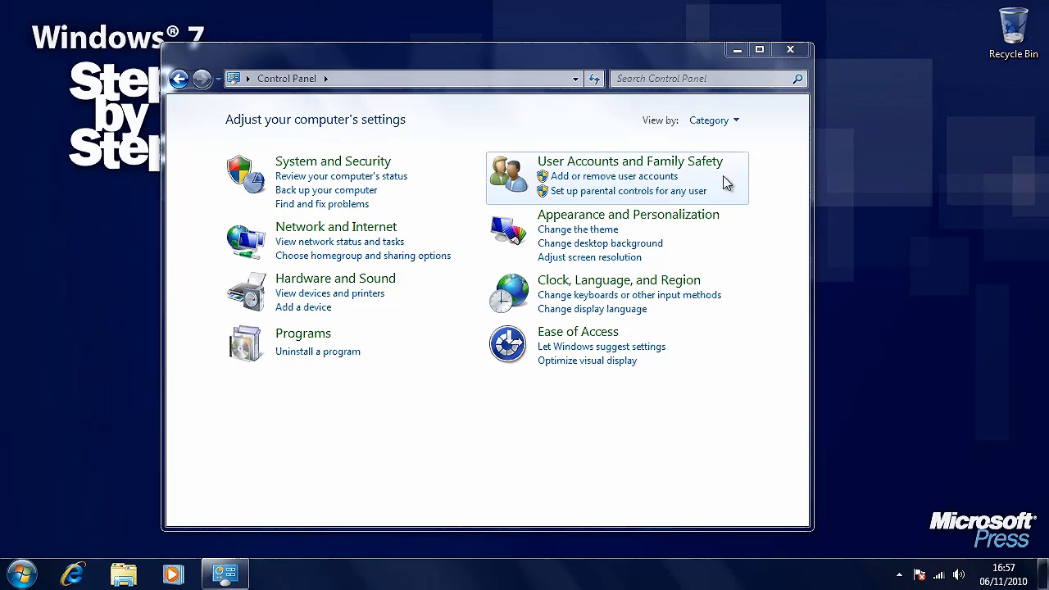
- From Manage Accounts, select the standard user's account and choose Delete the account
left_click(665, 177)
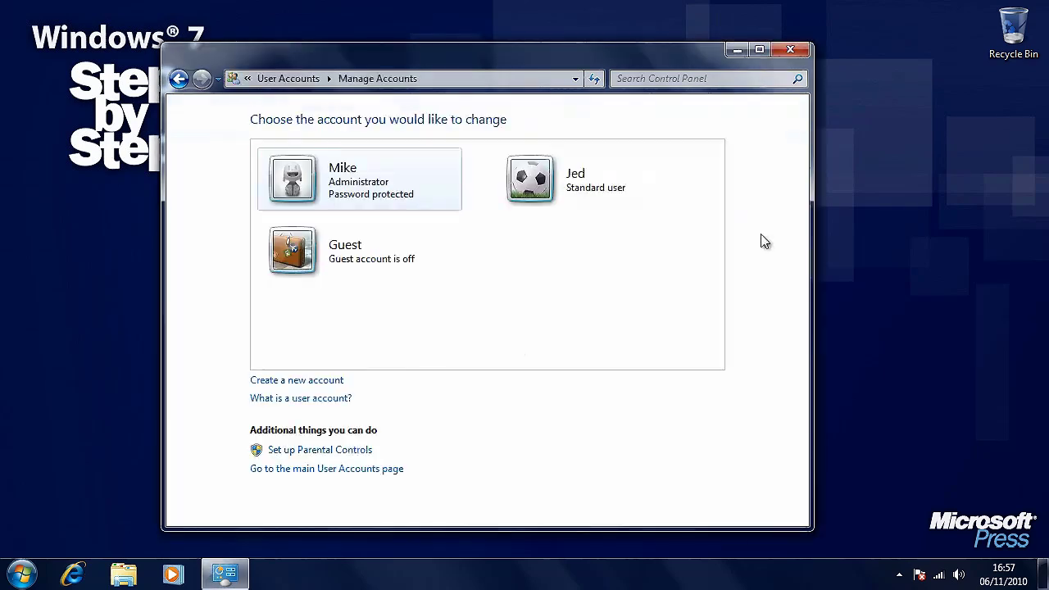
left_click(657, 181)
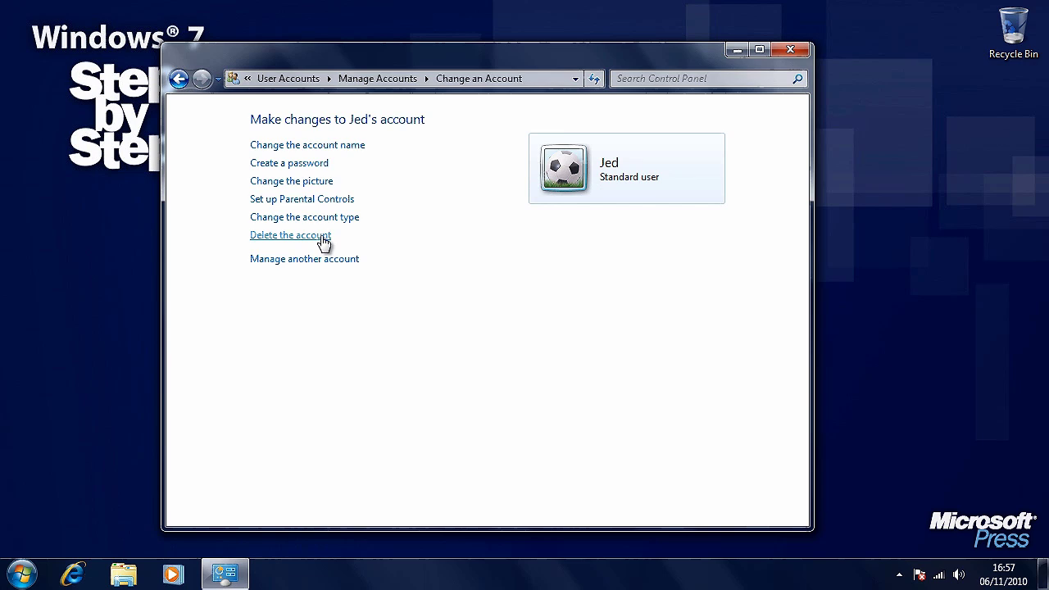
left_click(324, 238)
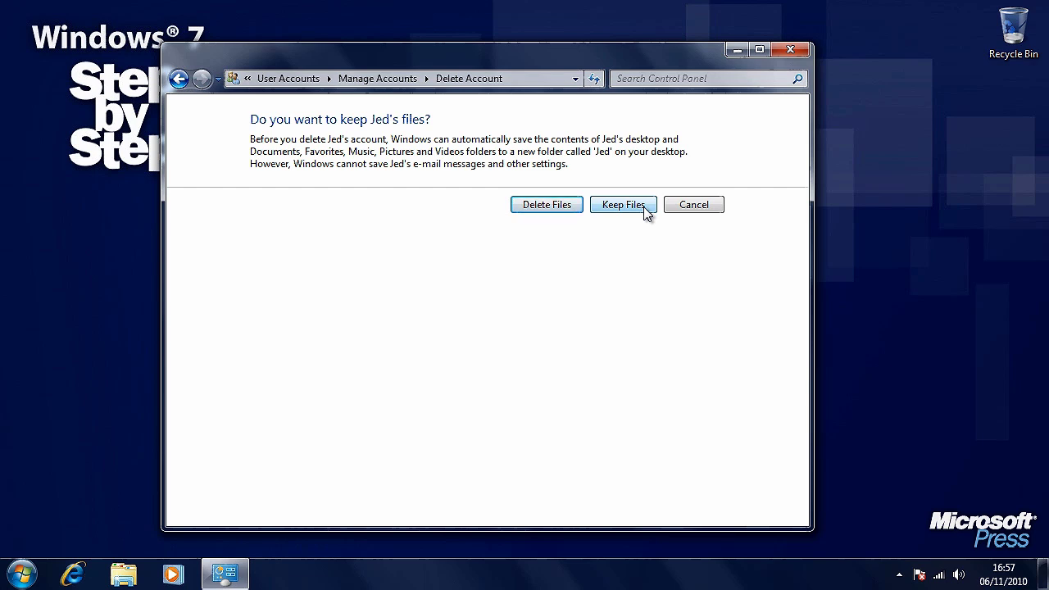
- Delete the standard user account and its files, leaving Administrator and Guest, then close Control Panel
left_click(578, 209)
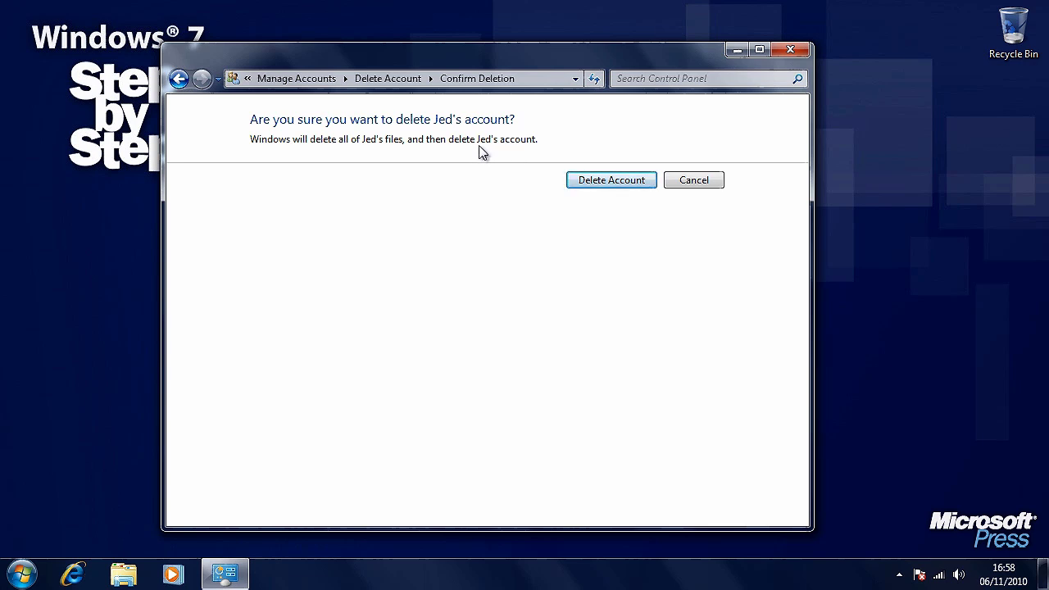
left_click(640, 184)
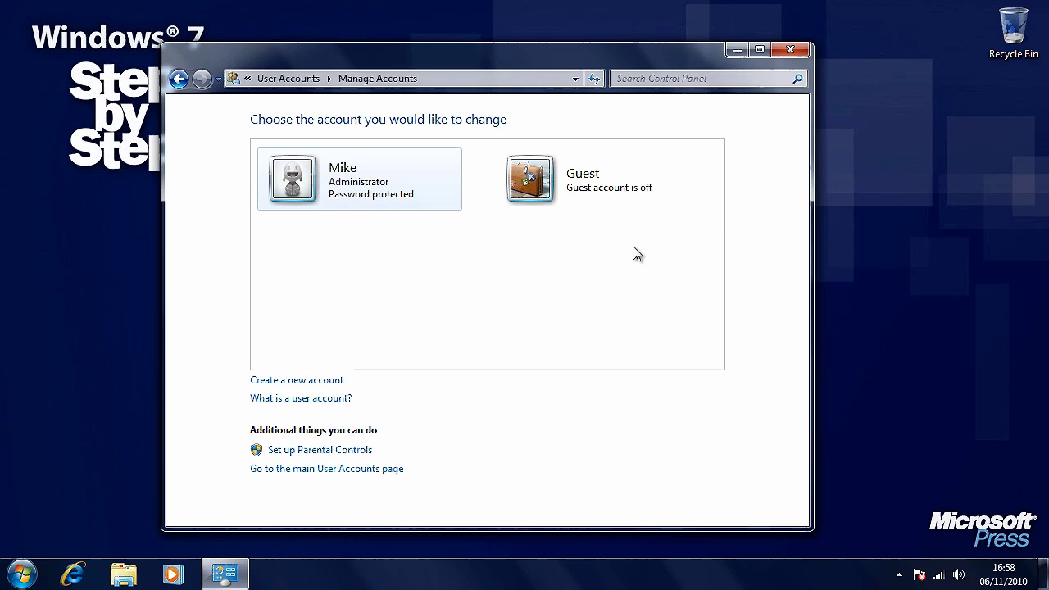
left_click(791, 48)
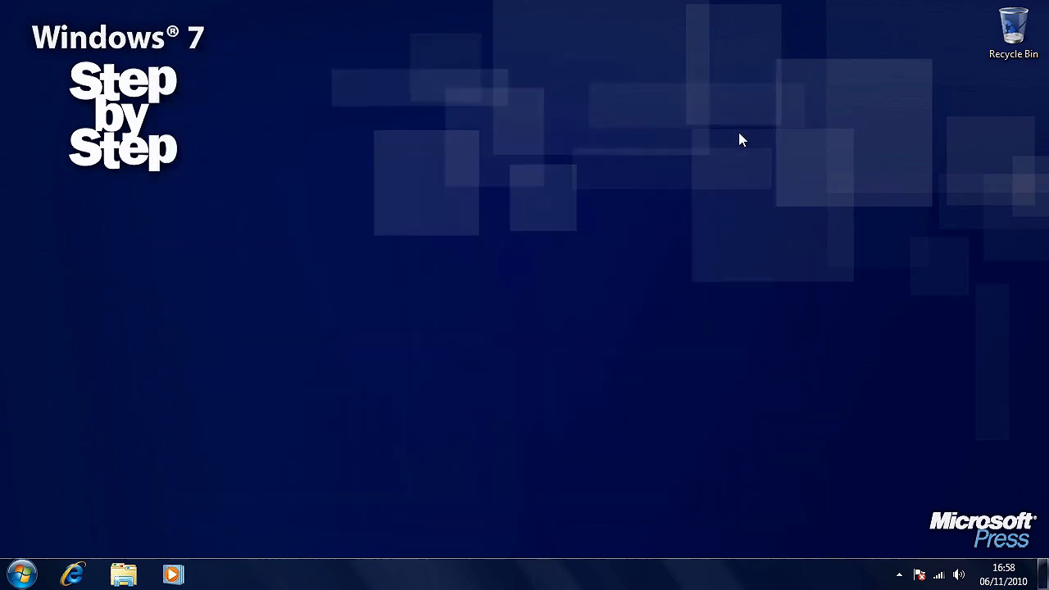